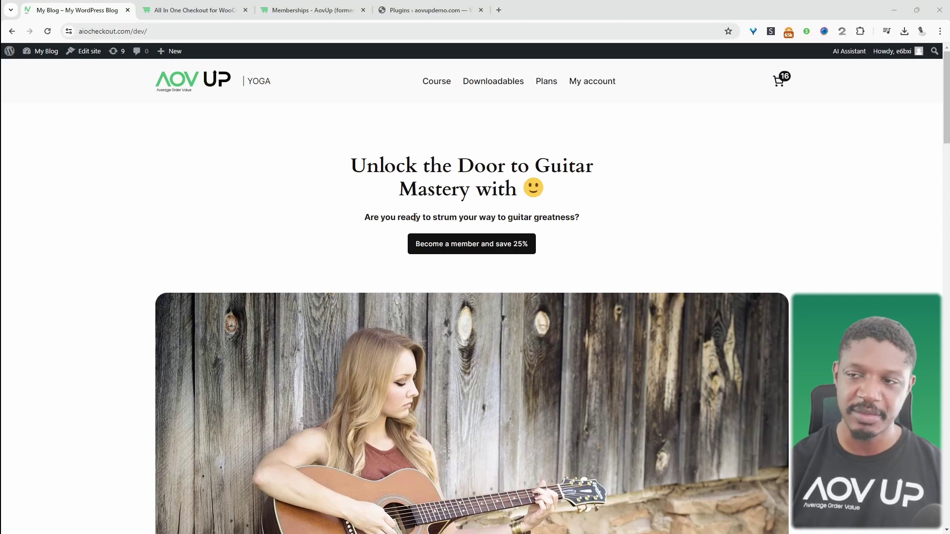
Load the site's address in a private browsing window as a logged-out visitor
click(147, 37)
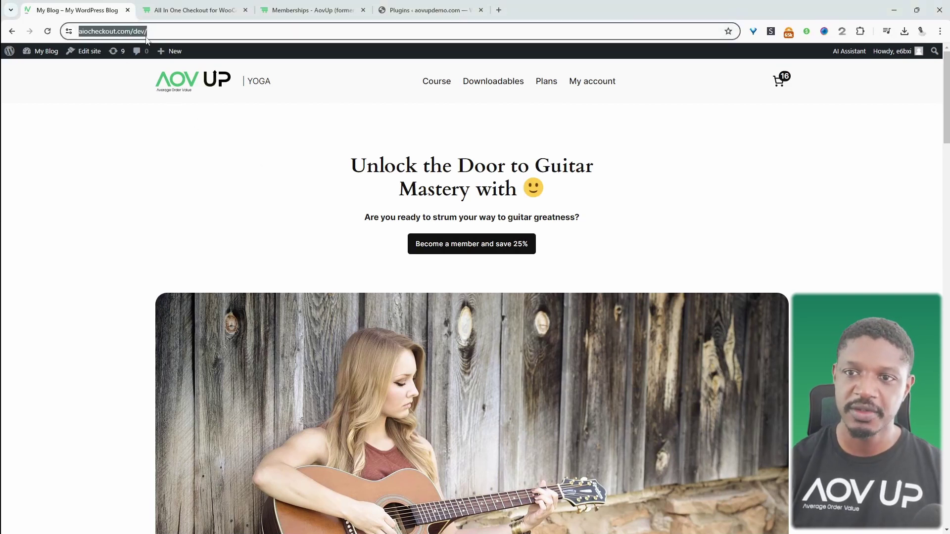
key(ctrl+c)
key(ctrl+shift+n)
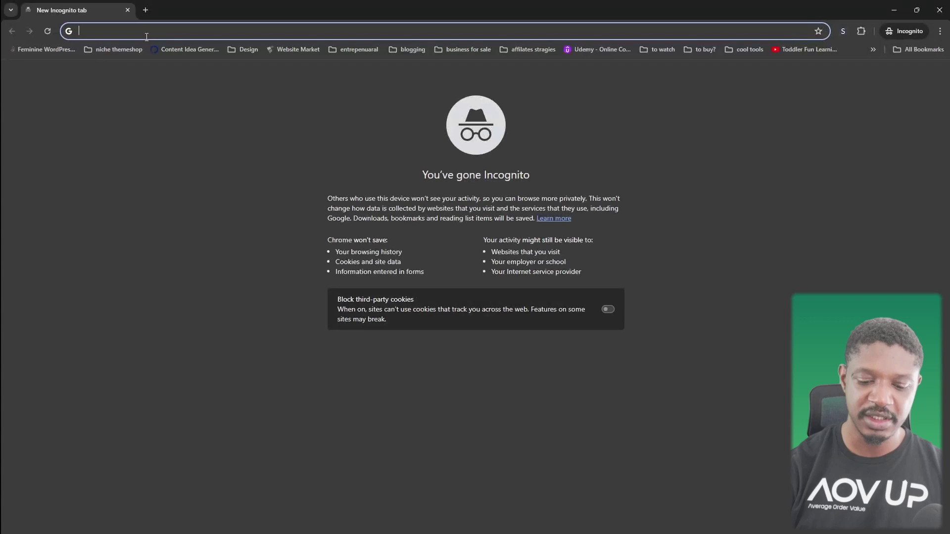
key(ctrl+v)
key(Return)
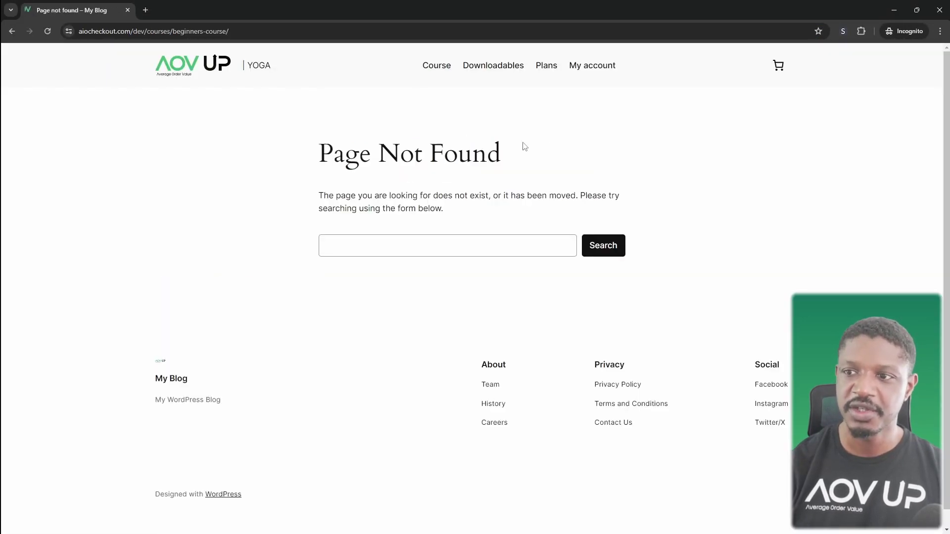
Check the Downloadables page's purchase-required notice, then go to the /shop page
click(512, 73)
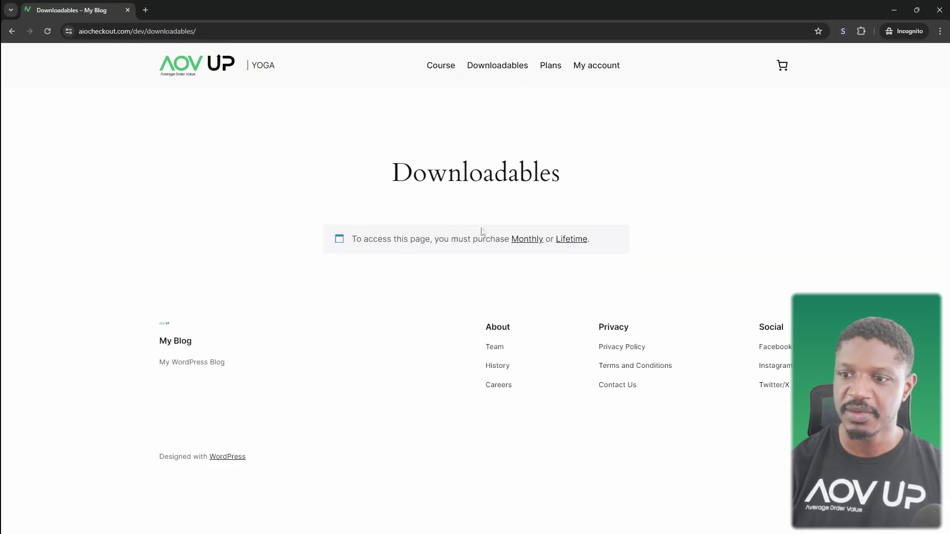
drag(432, 239, 523, 239)
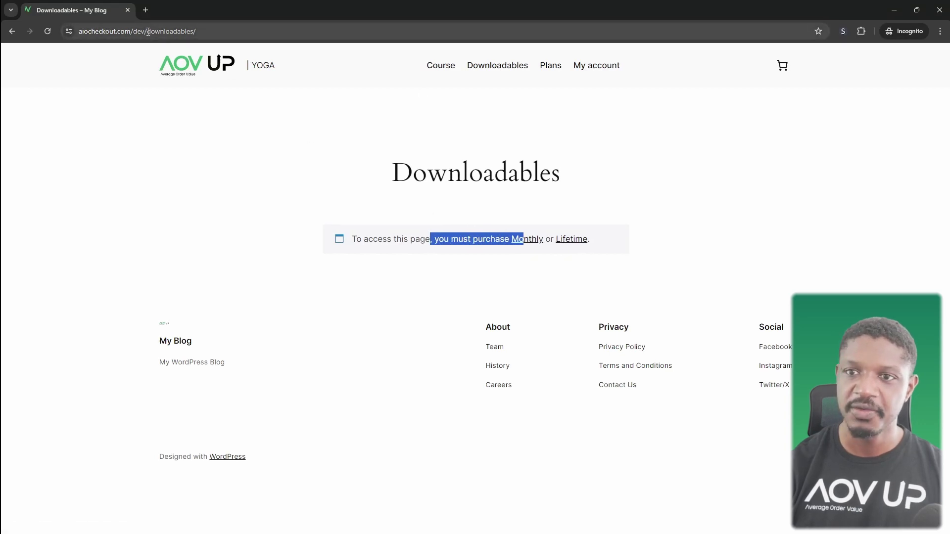
drag(147, 32, 265, 44)
text(shop)
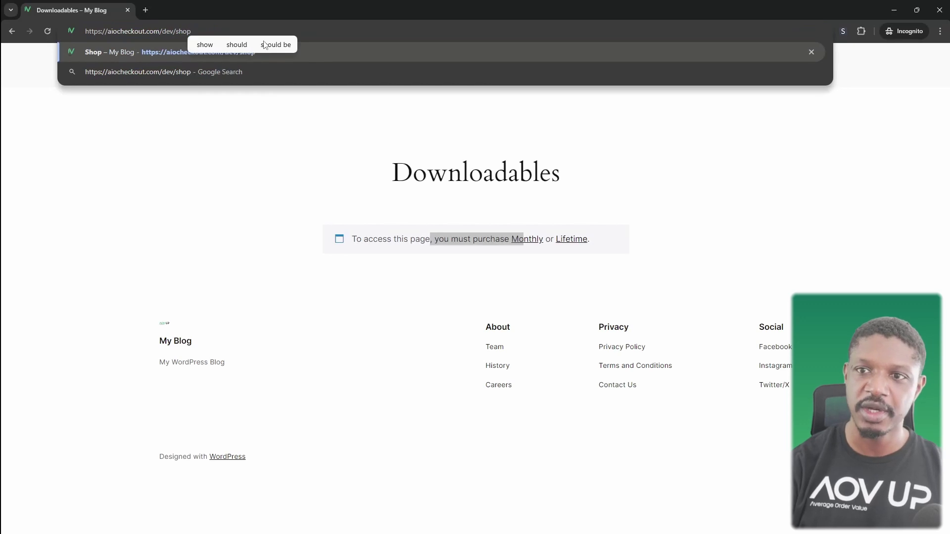
key(Return)
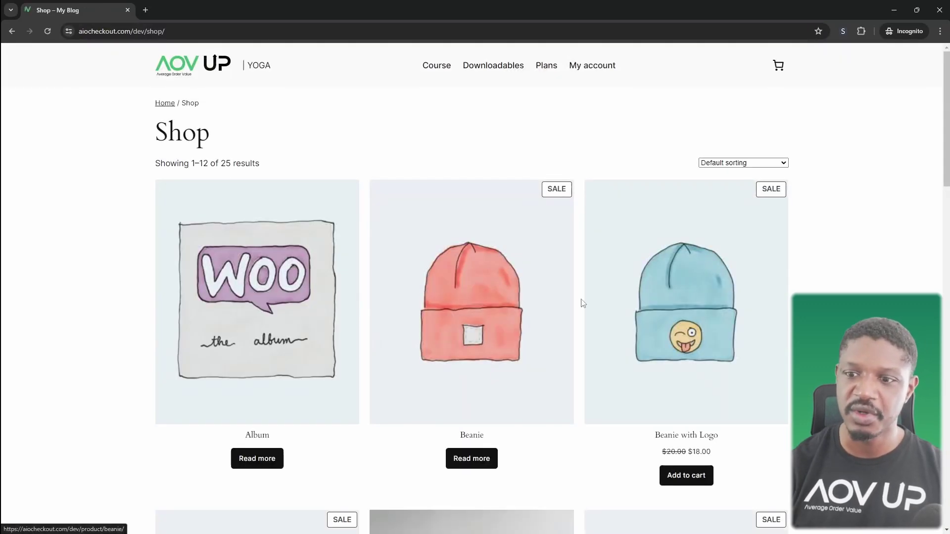
Open the Beanie product in a new tab and highlight its members-only notice requiring purchase of Cap
scroll(580, 347, down, 2)
scroll(580, 373, up, 2)
ctrl+click(573, 372)
key(ctrl+Tab)
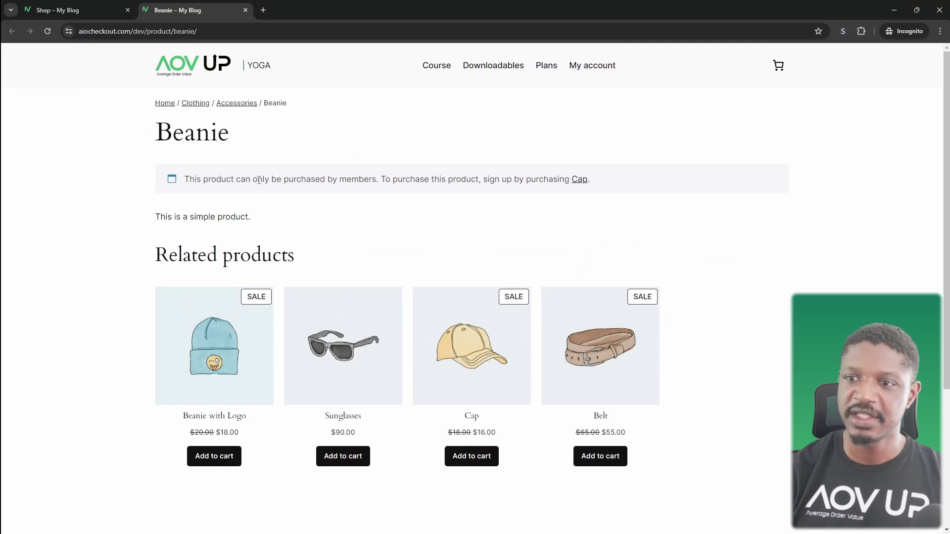
drag(259, 180, 439, 180)
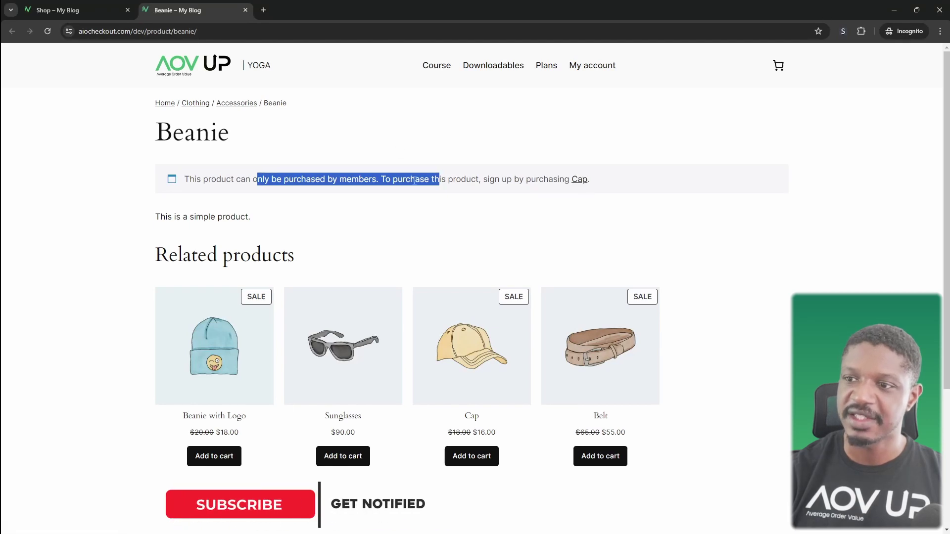
click(557, 177)
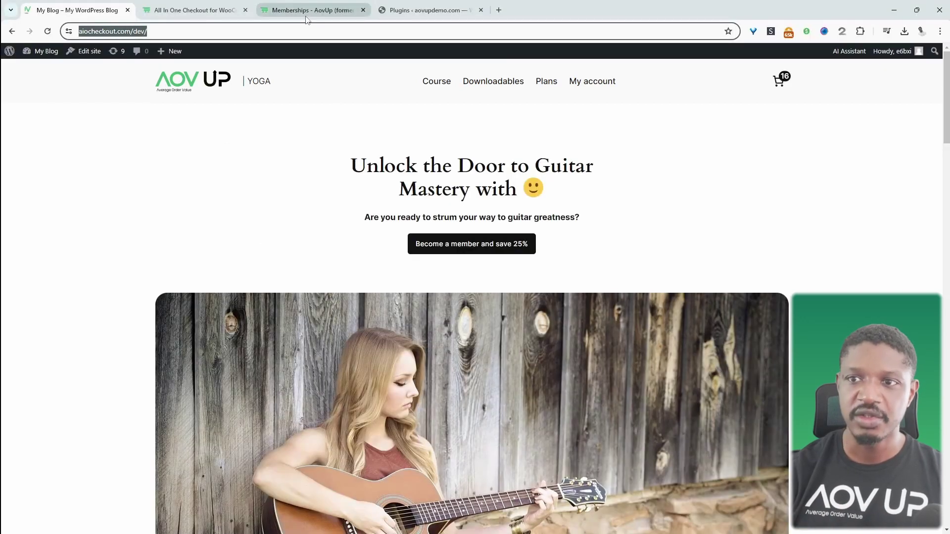
Look at the AovUp Memberships product page, then bring up the AOVup menu on the wp-admin Dashboard
click(306, 16)
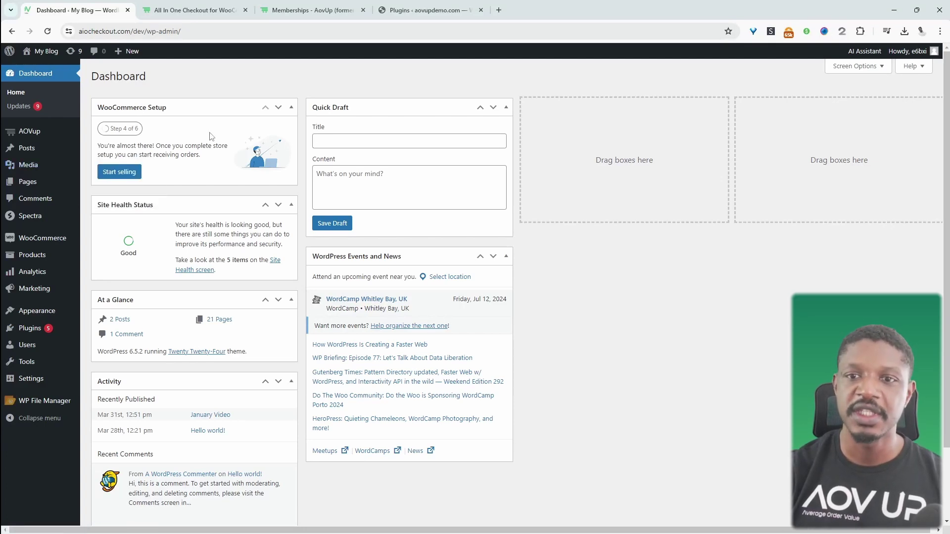
mouse_move(59, 133)
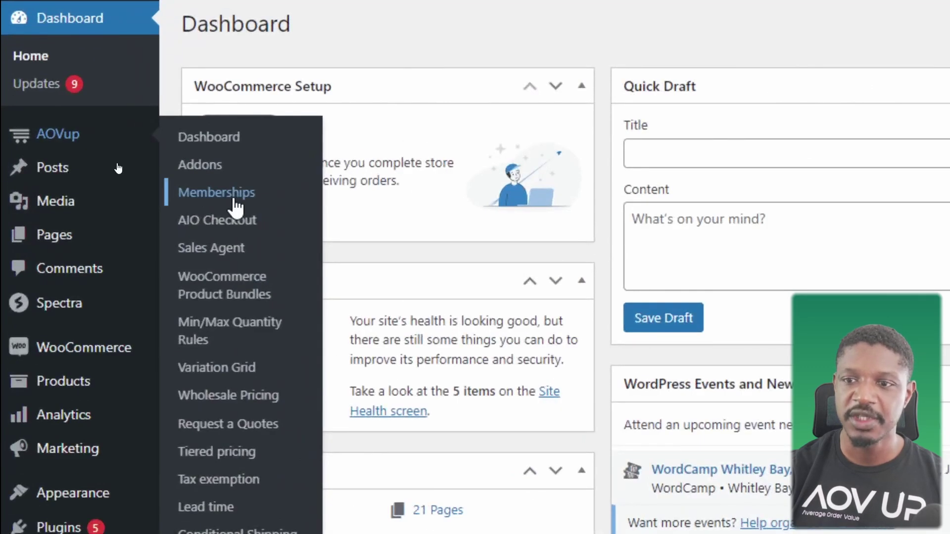
Open AOVup > Memberships to list the 8 active members and their plans
click(234, 199)
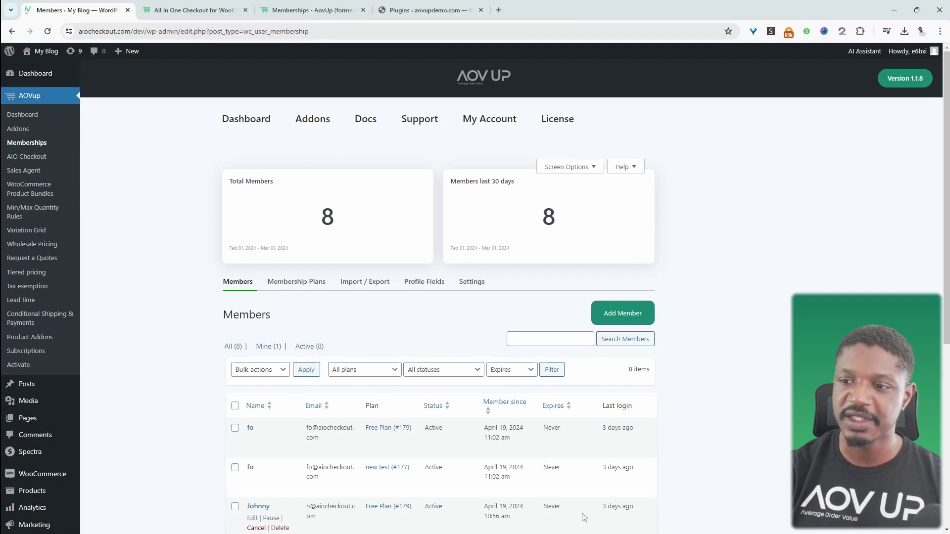
From Membership Plans, add a new plan titled 'VIP Plan'
click(297, 286)
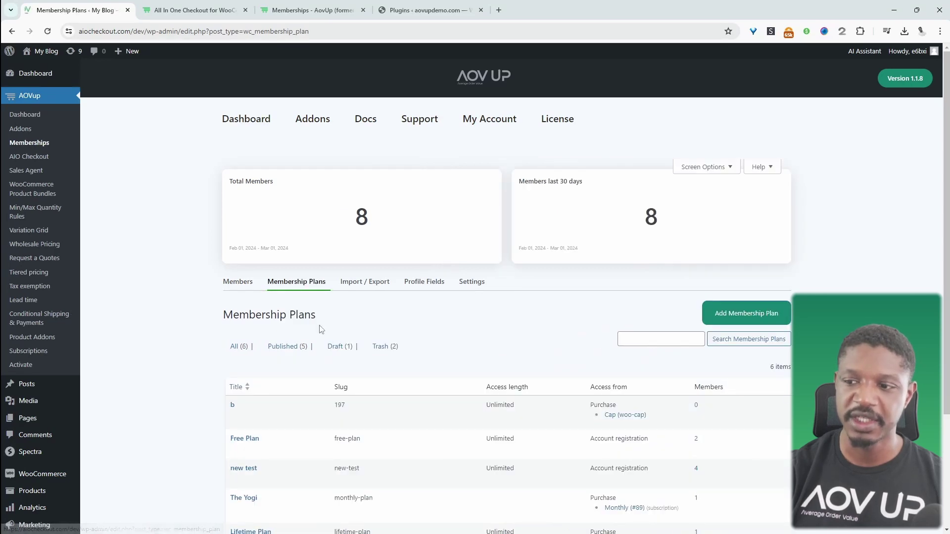
click(733, 322)
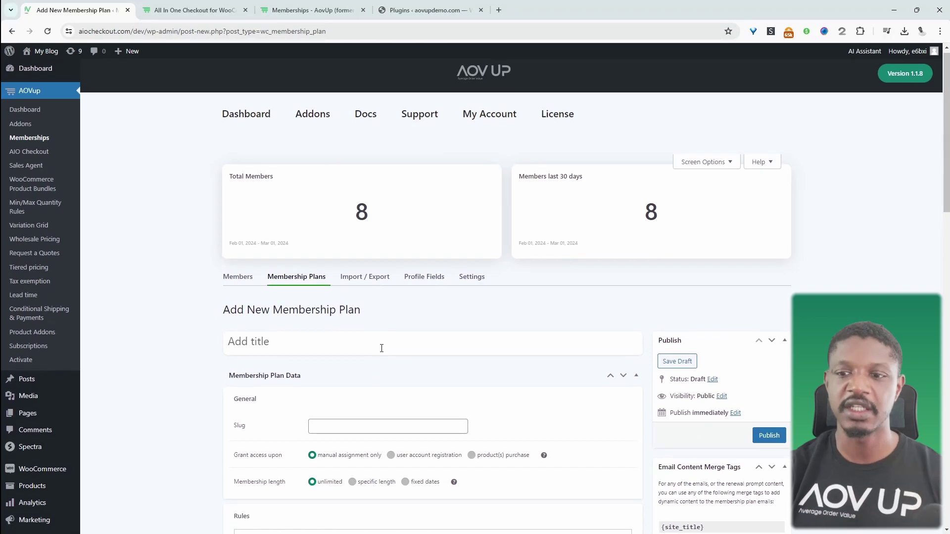
text(Vi)
key(BackSpace)
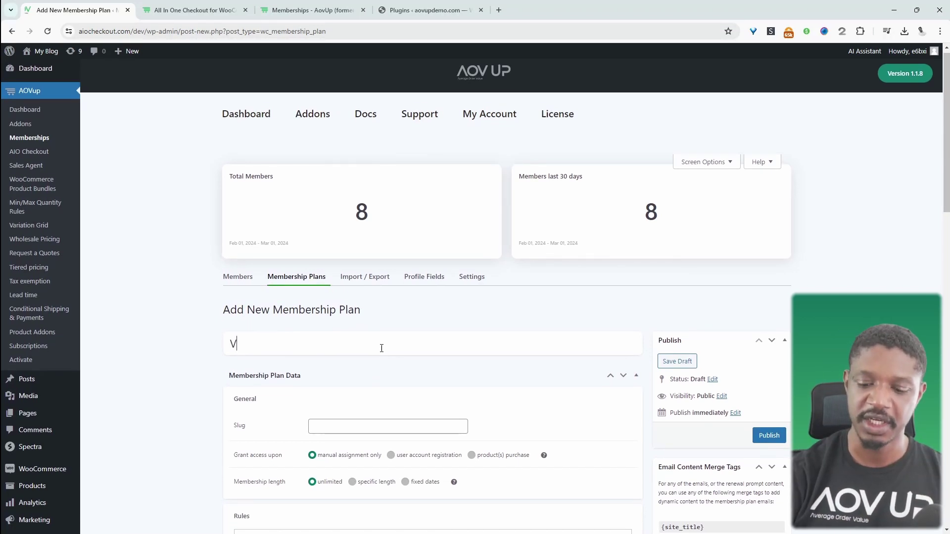
text(IP Plan)
Set Grant access upon to product(s) purchase rather than user account registration
scroll(381, 348, down, 2)
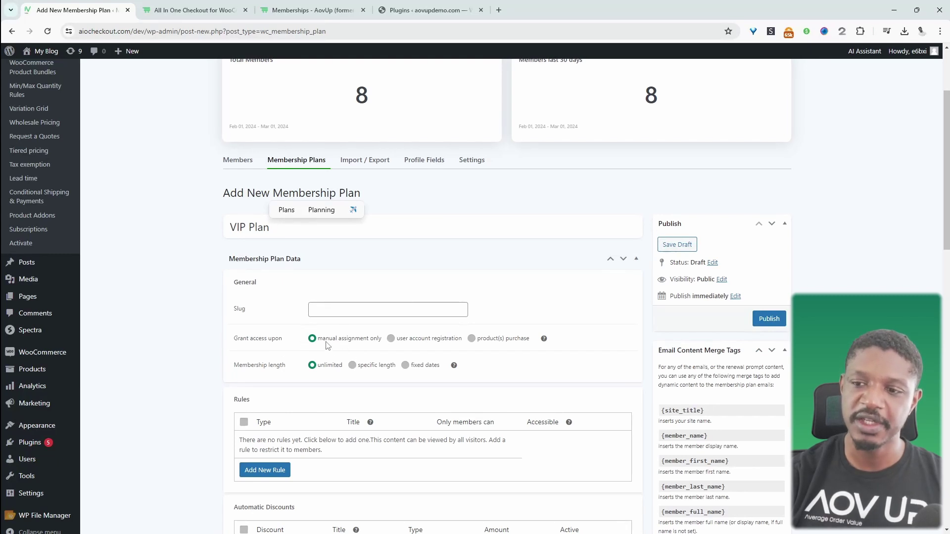
click(395, 339)
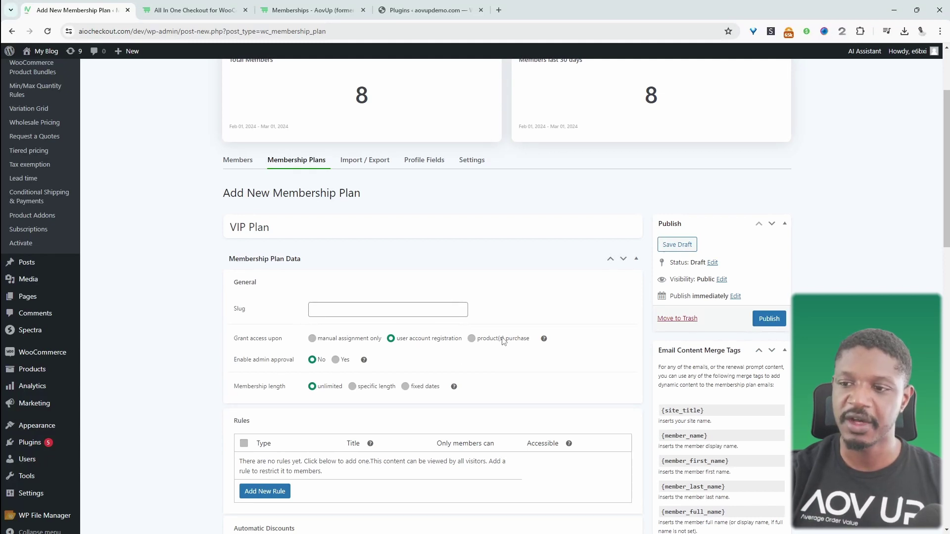
click(483, 343)
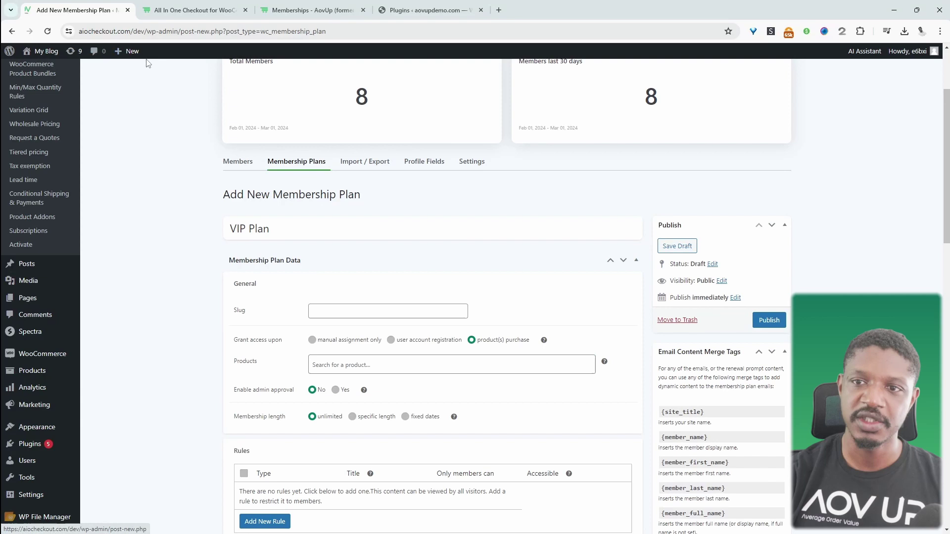
Create the VIP product in a new tab and set its type to Simple subscription
mouse_move(139, 59)
ctrl+click(123, 110)
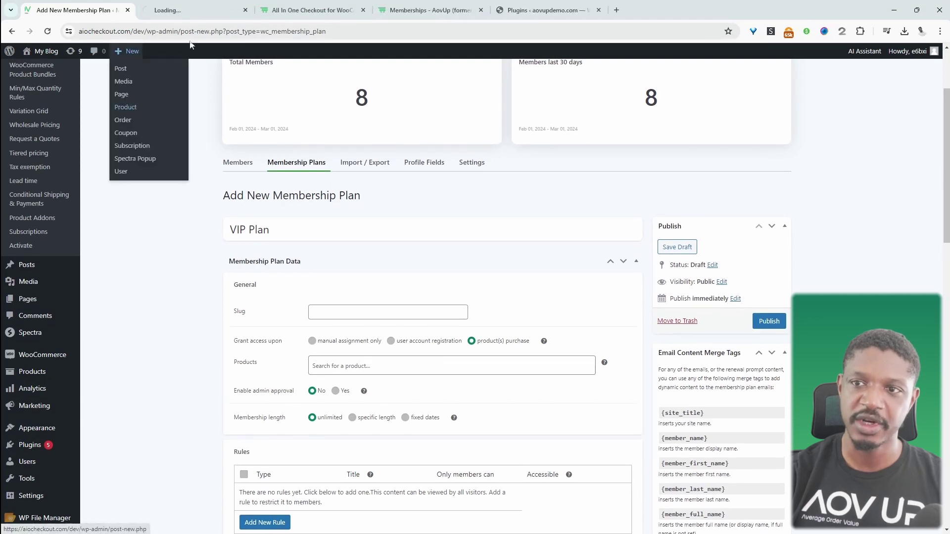
key(ctrl+Tab)
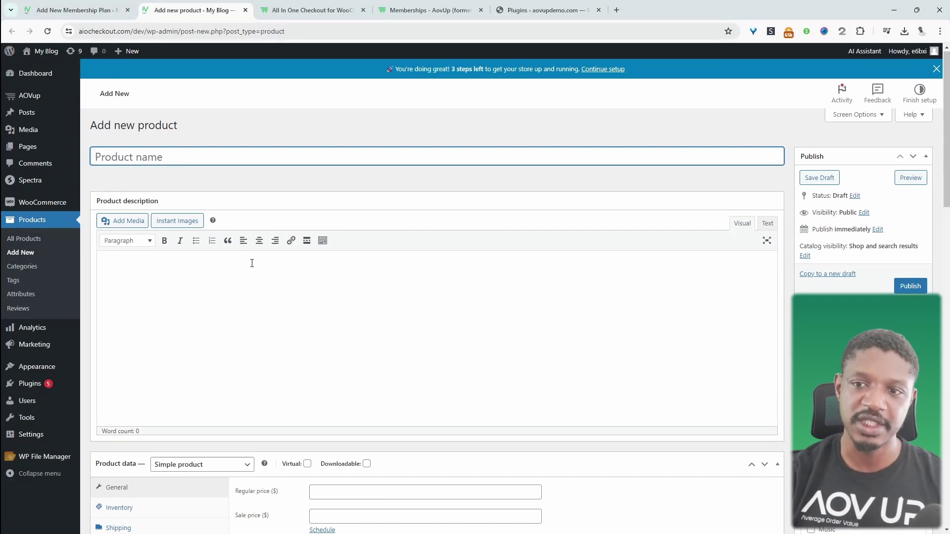
text(V)
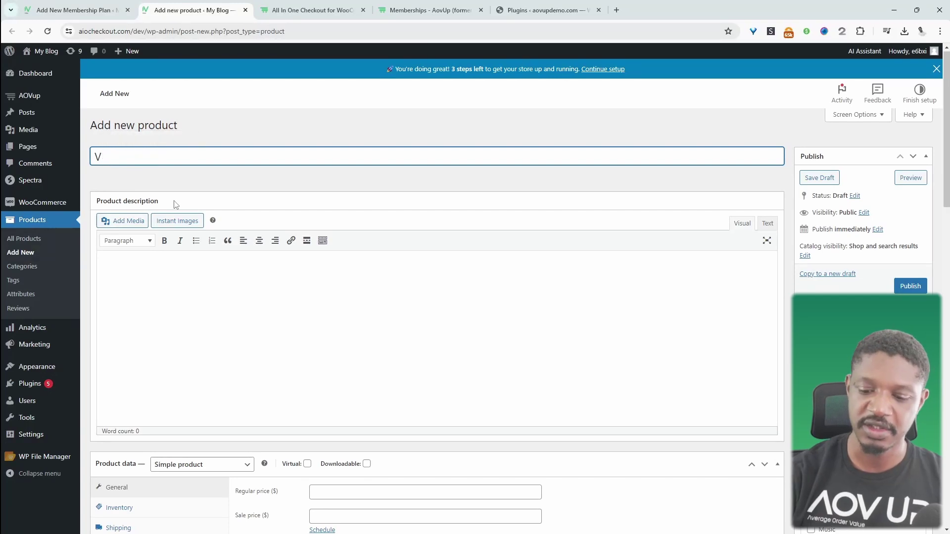
text(II)
scroll(175, 204, down, 5)
click(191, 212)
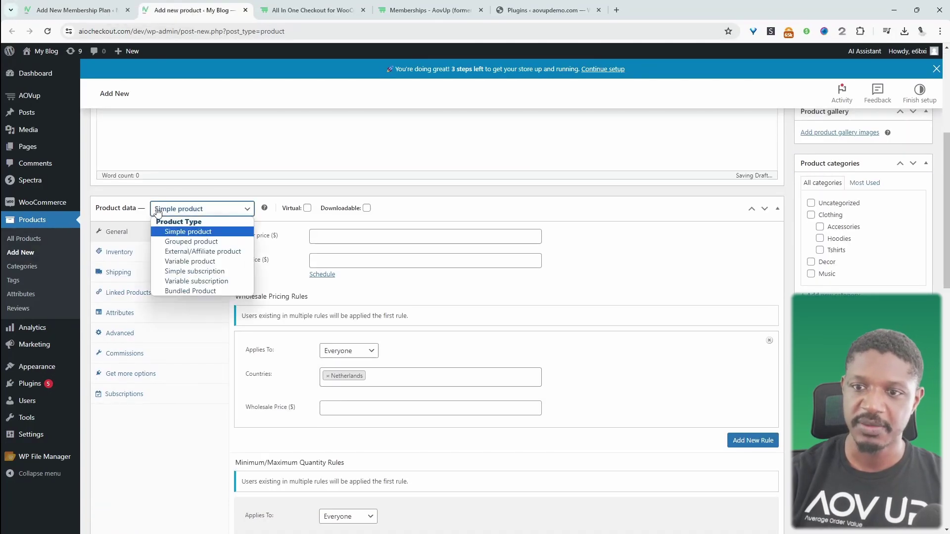
click(191, 211)
click(191, 212)
click(196, 272)
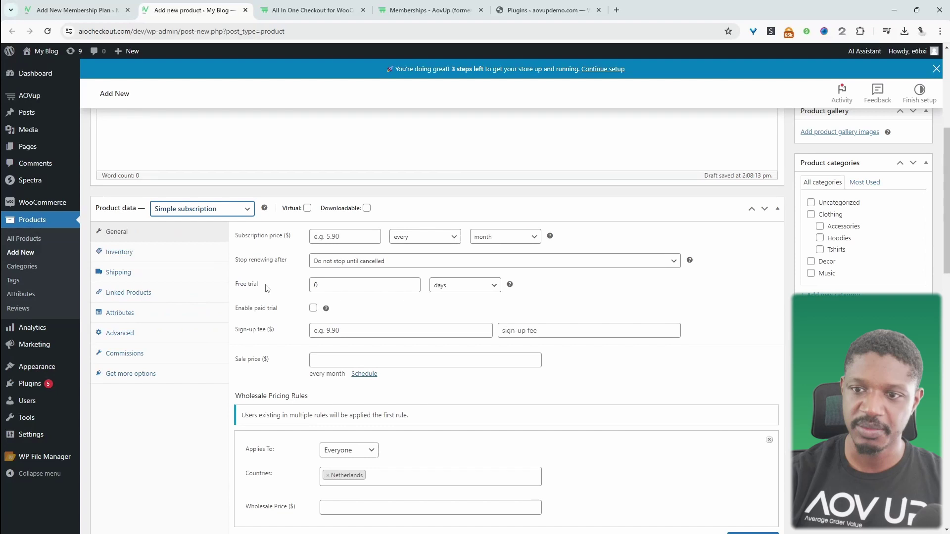
Set the subscription price to 49 every month with a 14-day free trial
click(331, 237)
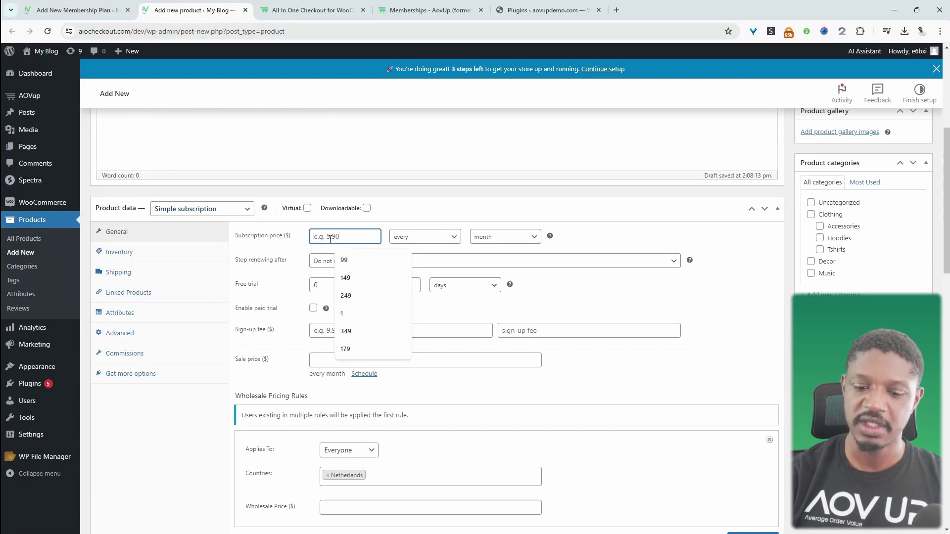
text(49)
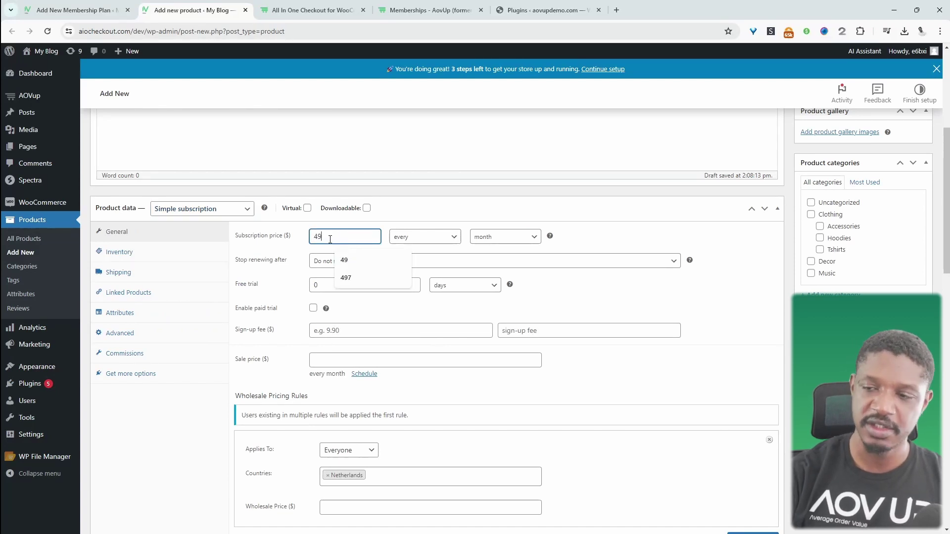
click(591, 241)
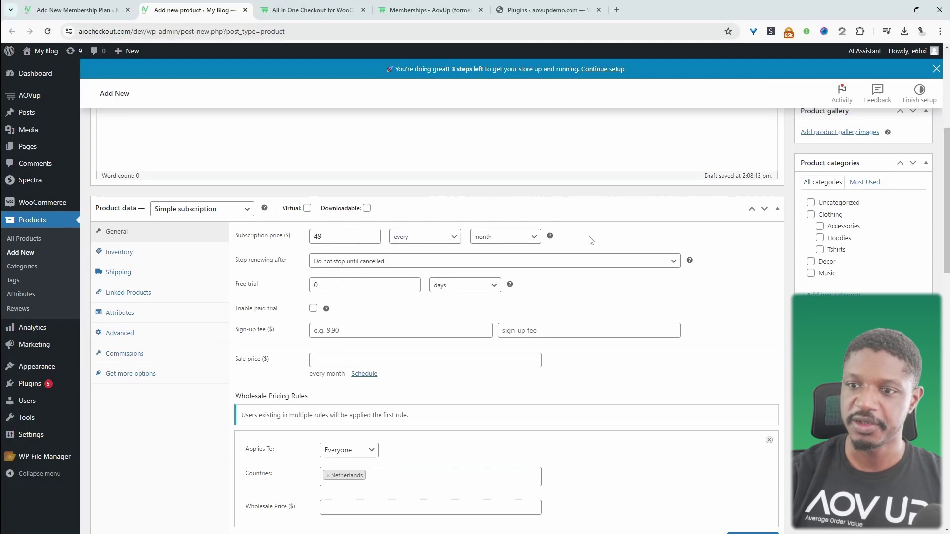
drag(346, 290, 296, 293)
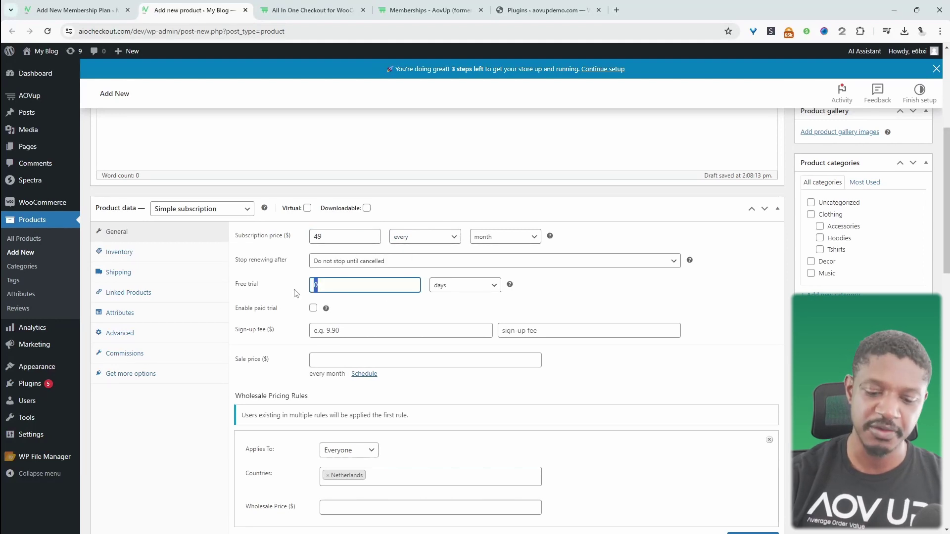
text(14)
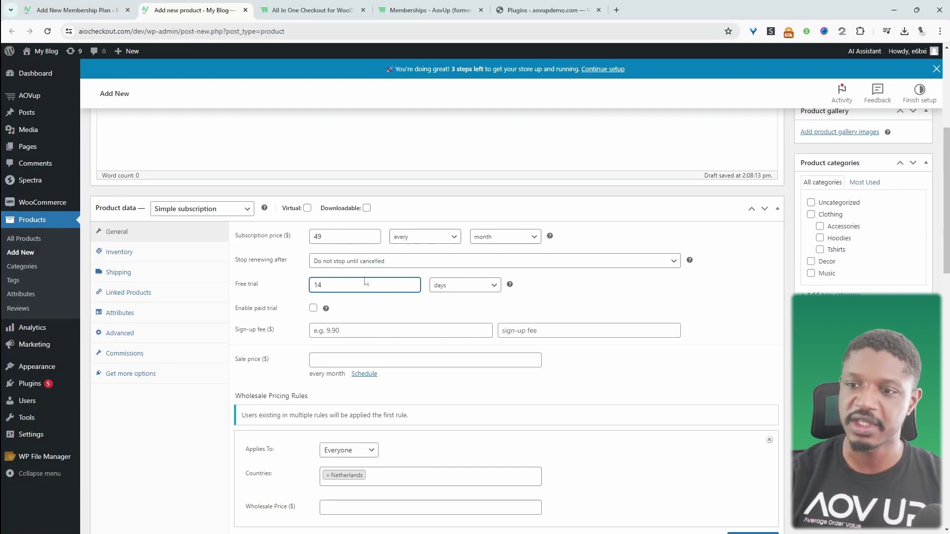
scroll(678, 149, up, 3)
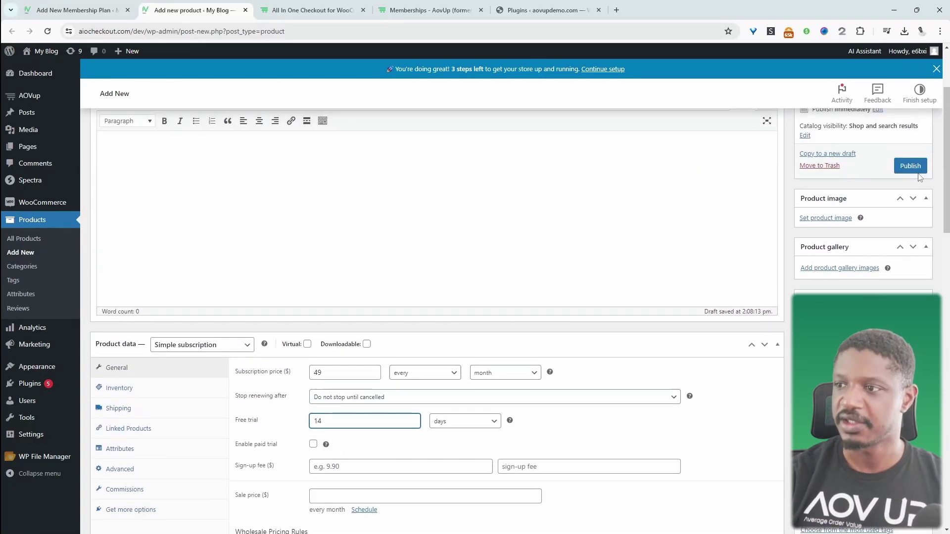
Accept the site alert and link the VIP (#219) product to the VIP Plan
click(561, 94)
key(ctrl+shift+Tab)
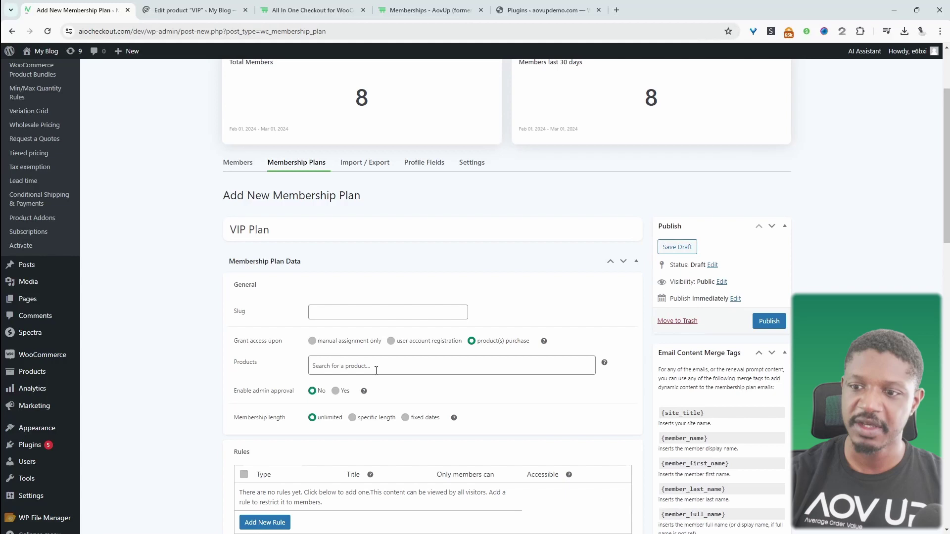
click(334, 370)
text(vip)
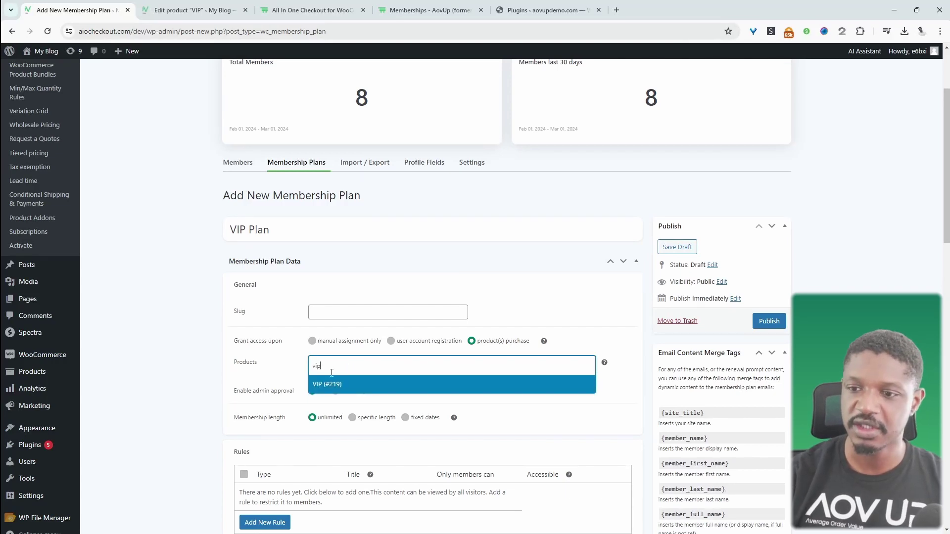
click(328, 384)
scroll(279, 297, down, 2)
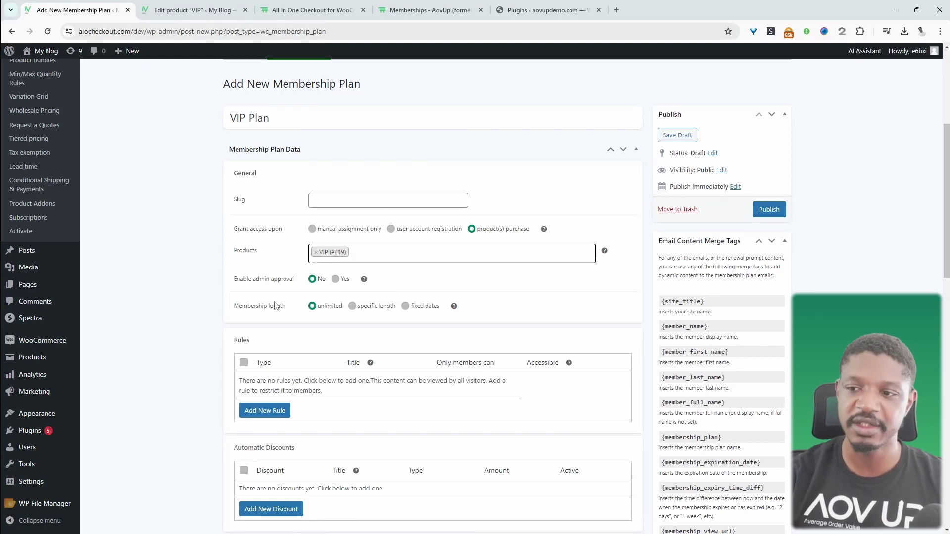
Toggle Enable admin approval on and back off, leaving it at No
click(336, 279)
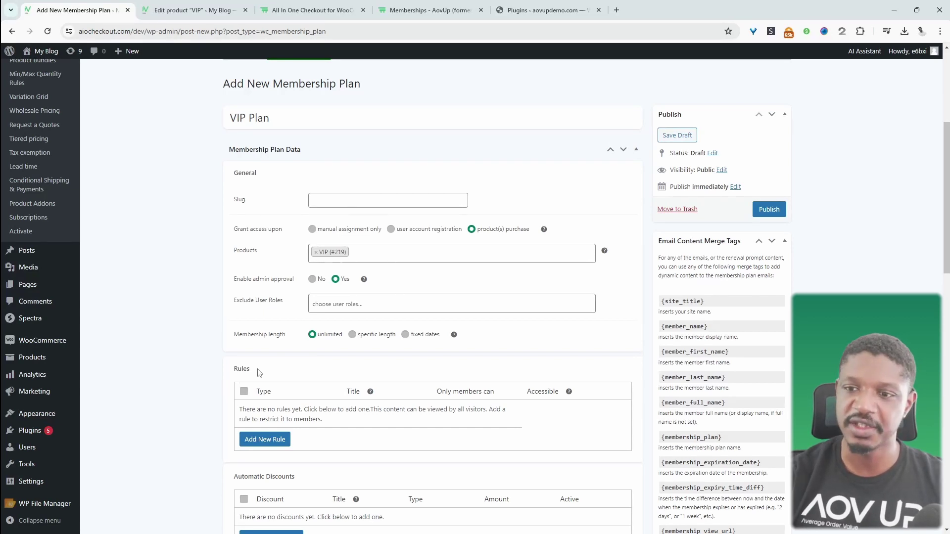
click(325, 303)
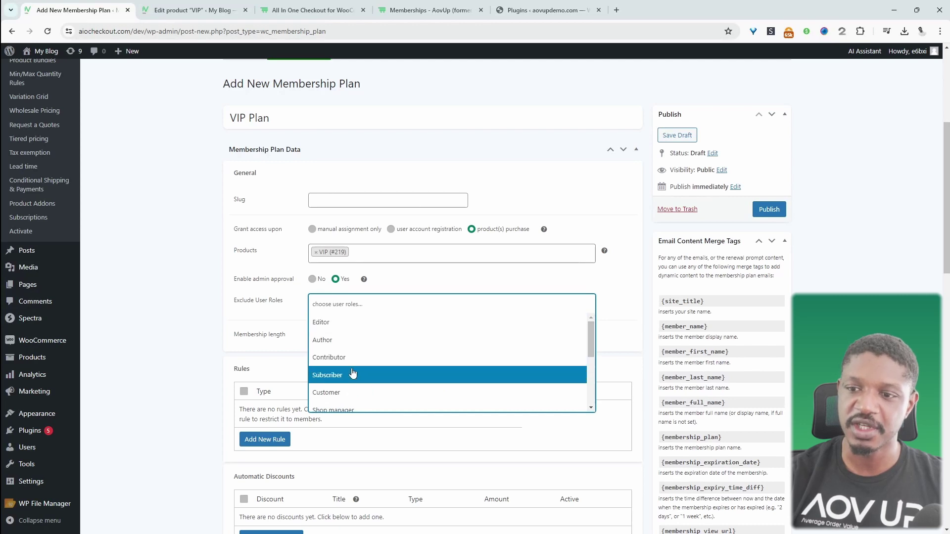
click(313, 280)
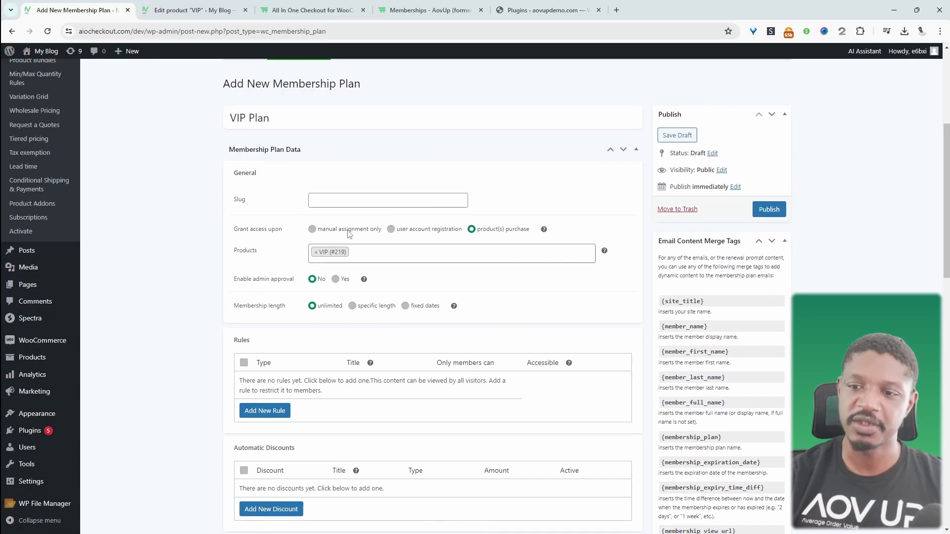
scroll(365, 326, down, 2)
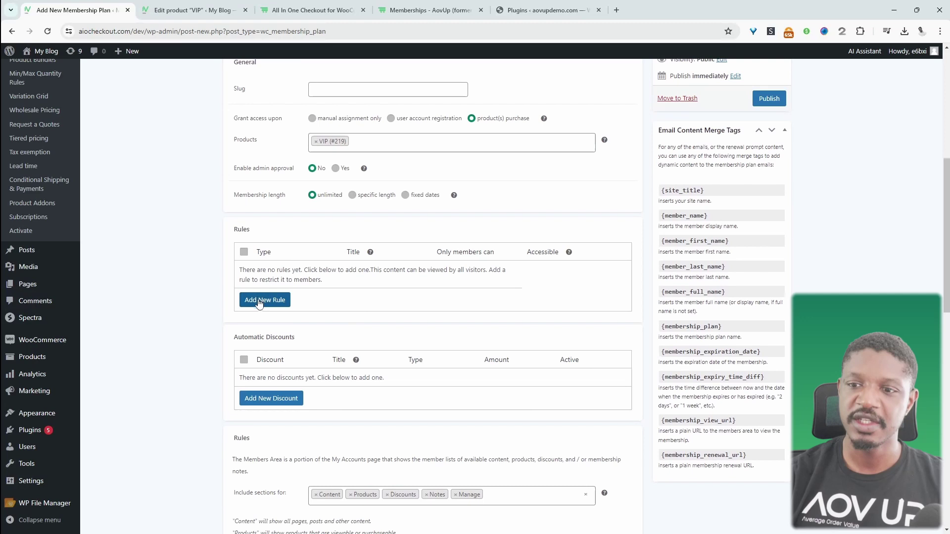
Add a new content rule of type Pages targeting Downloadables (#85)
click(258, 303)
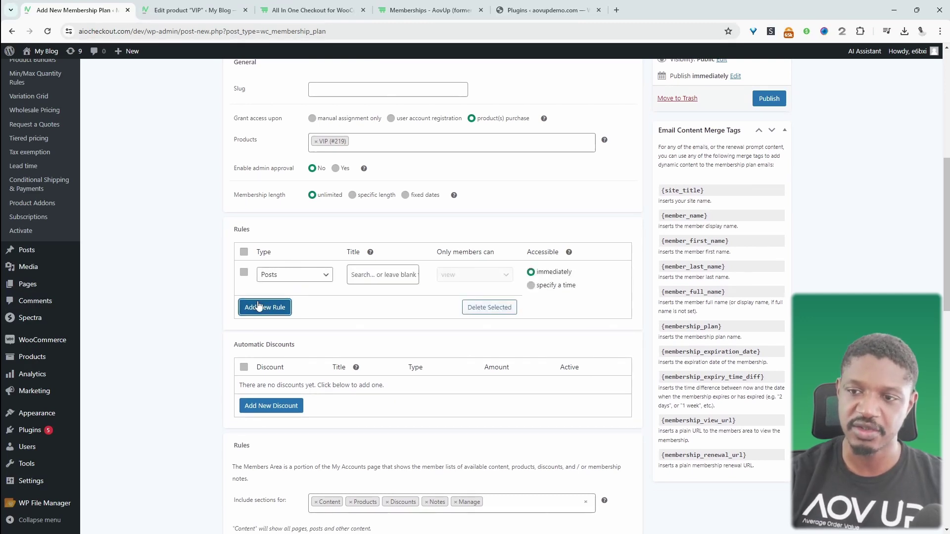
click(322, 274)
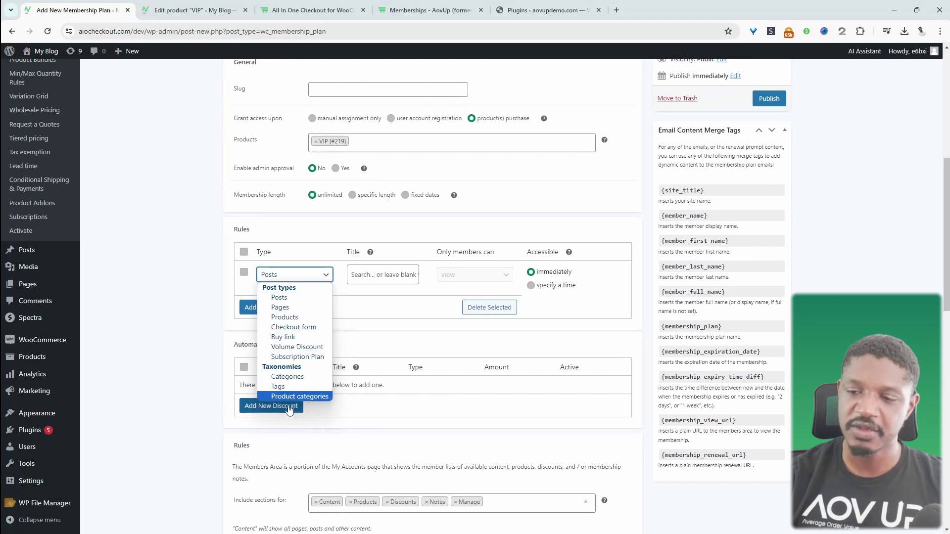
click(286, 308)
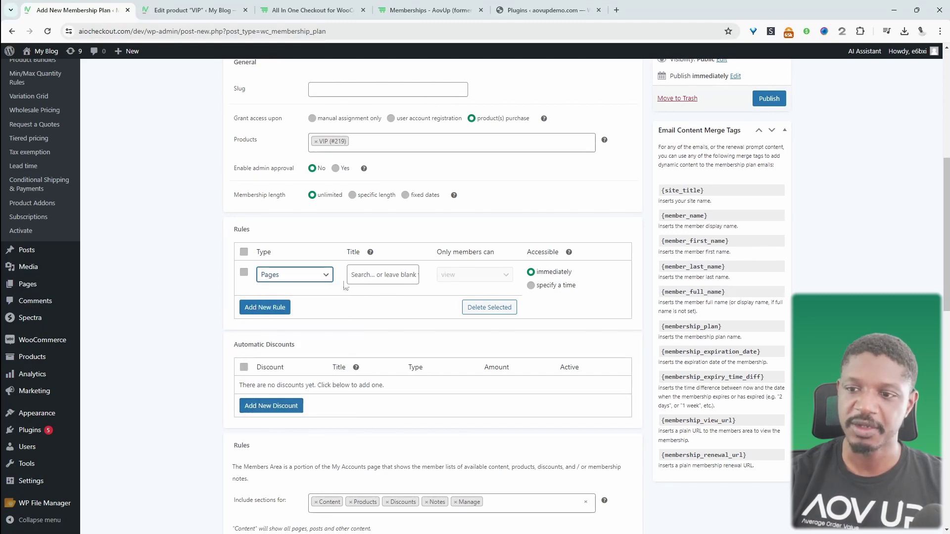
click(359, 275)
text(d)
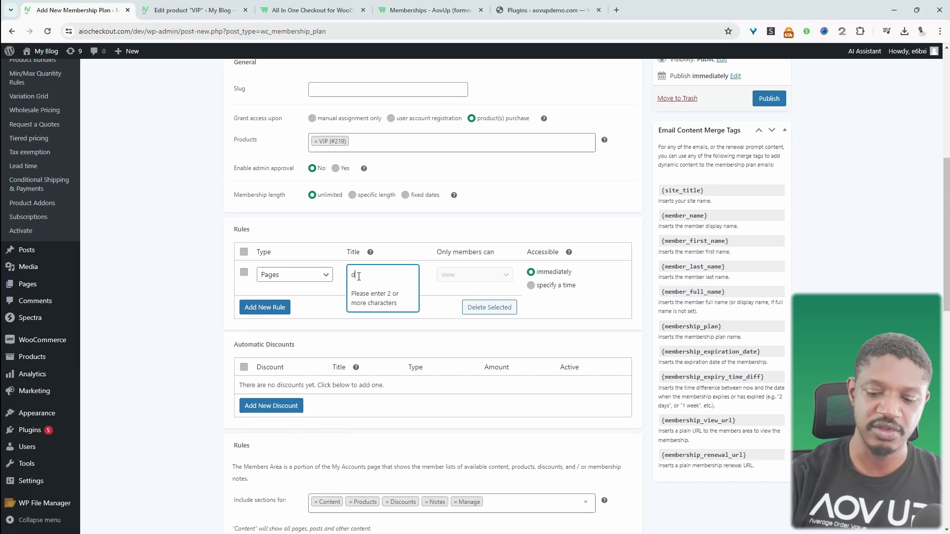
text(ownlo)
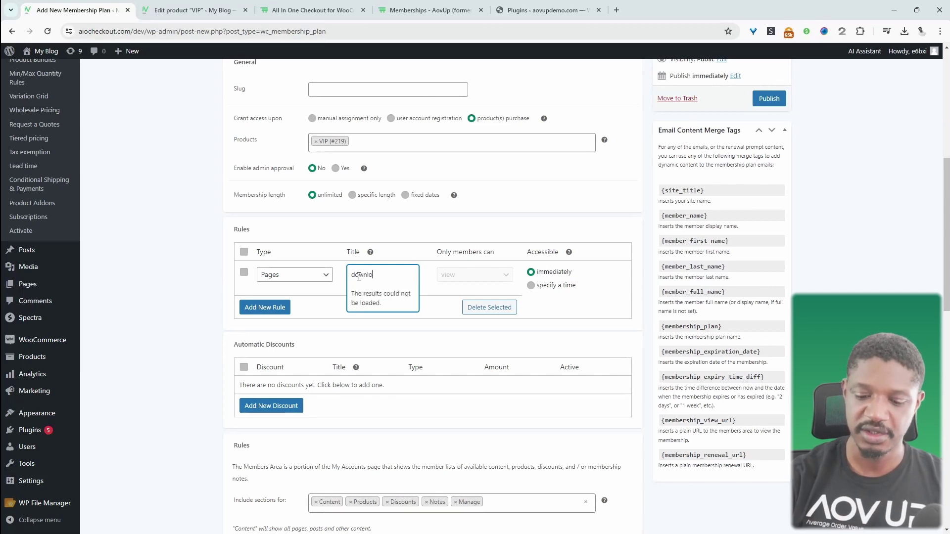
key(Return)
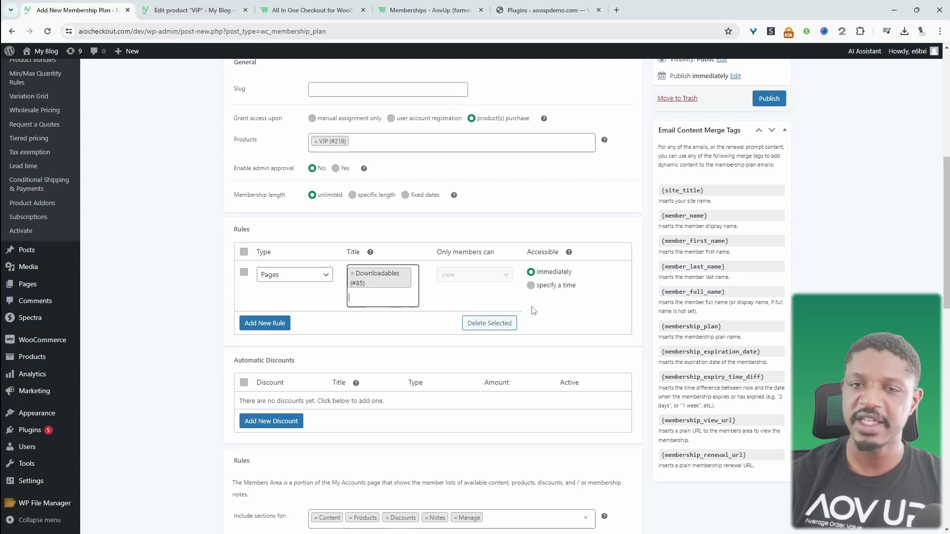
Delay member access to that page using 'specify a time' set to 14 day(s)
click(558, 285)
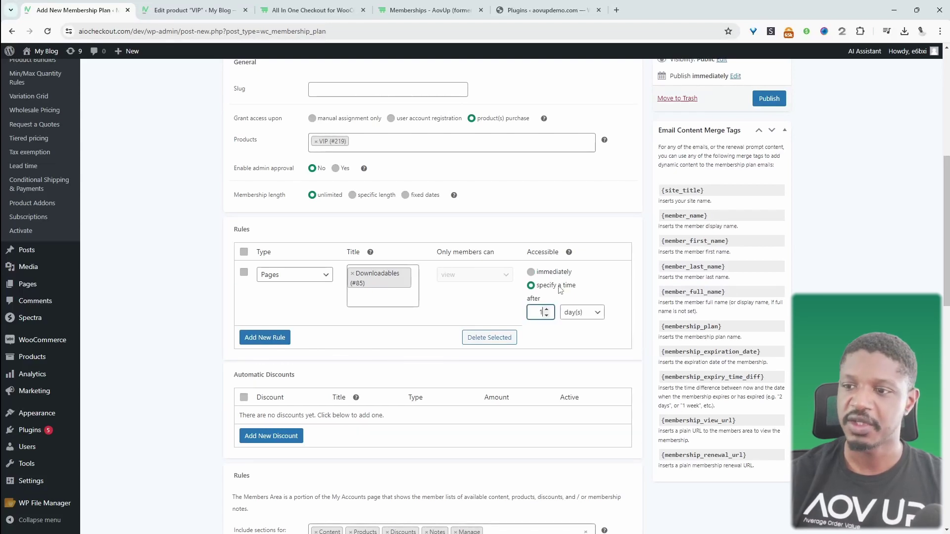
double_click(541, 313)
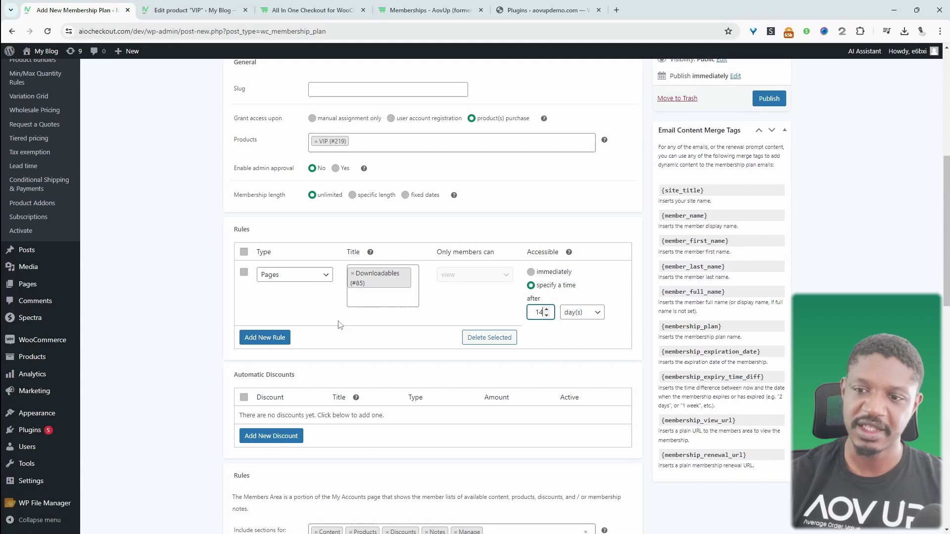
scroll(304, 385, down, 3)
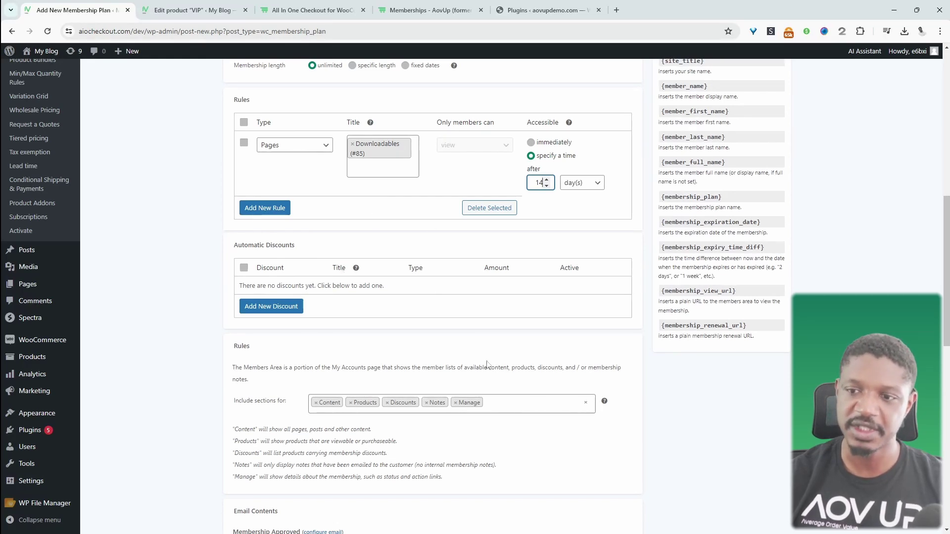
Add an automatic discount row on Product categories with type % and amount 10
click(289, 309)
click(296, 291)
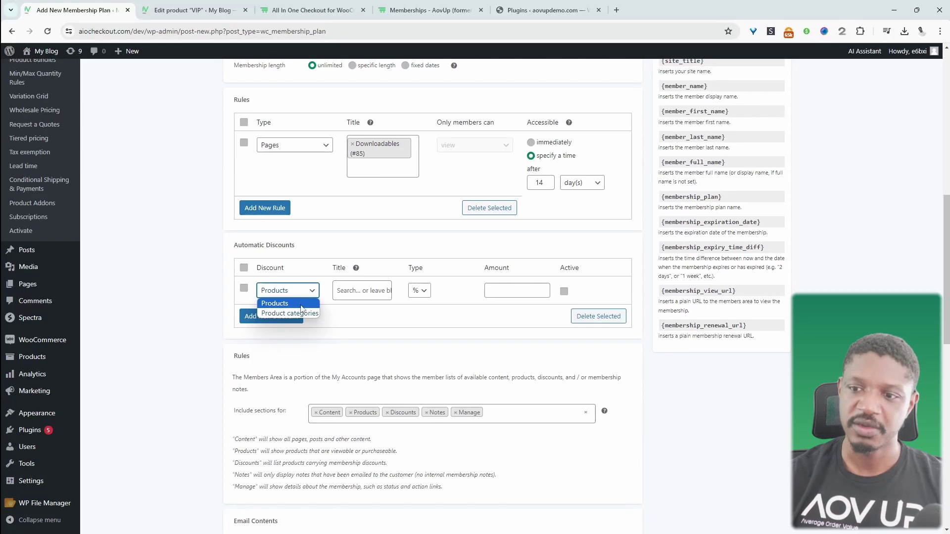
click(422, 292)
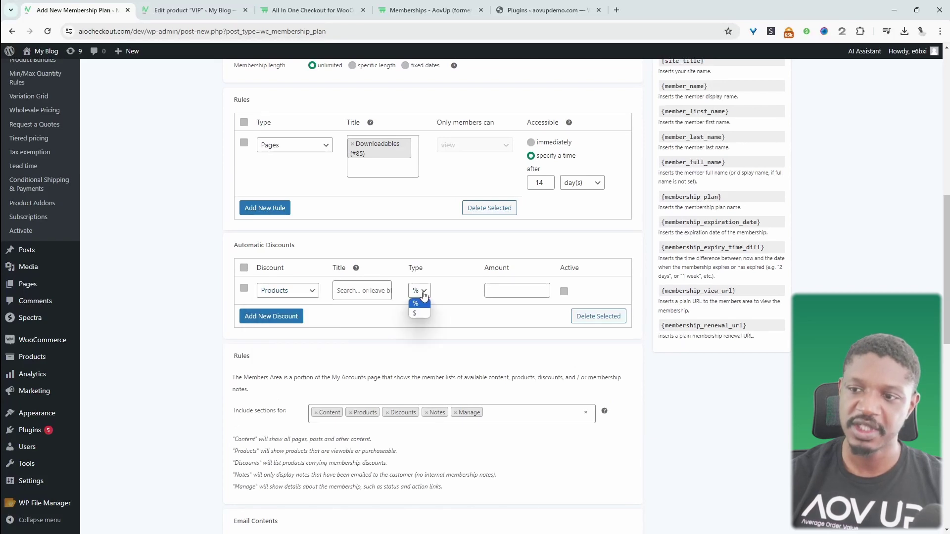
click(304, 296)
click(287, 310)
click(349, 291)
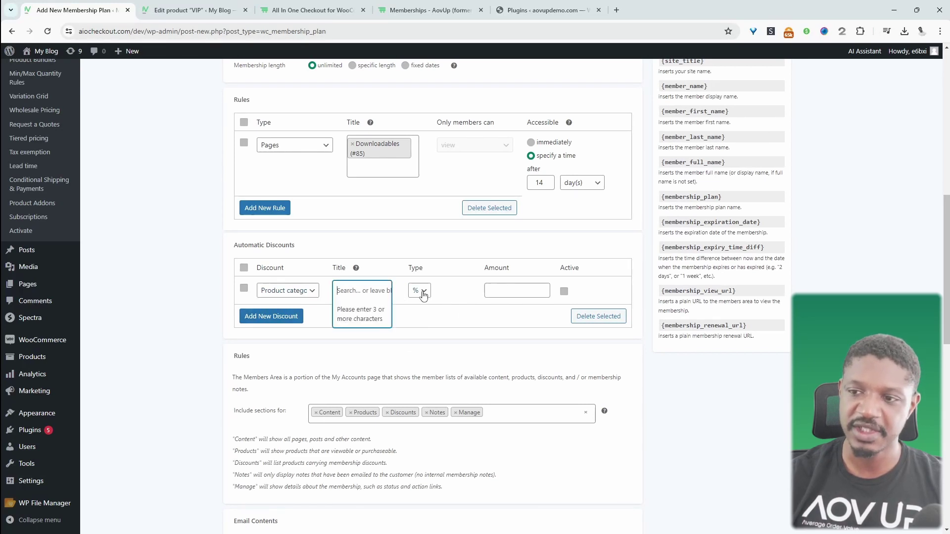
click(520, 291)
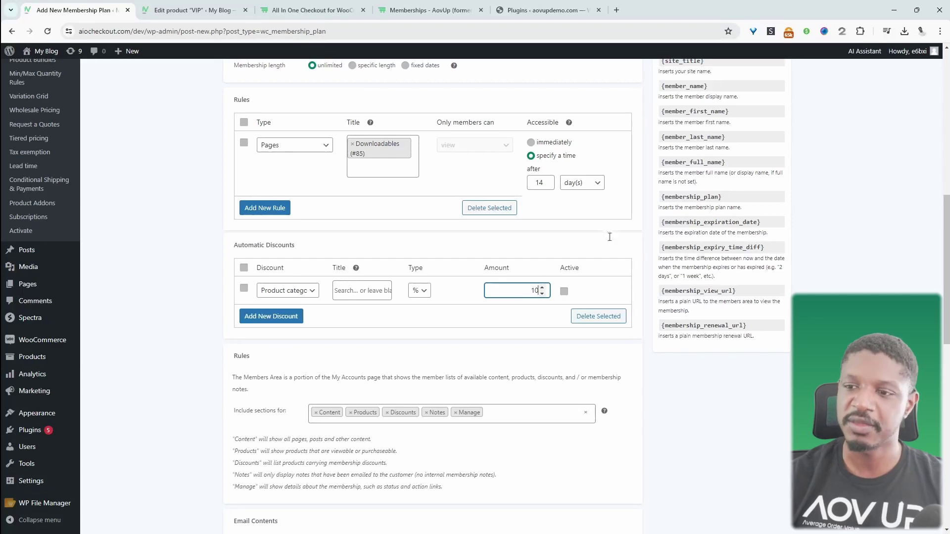
scroll(592, 337, down, 2)
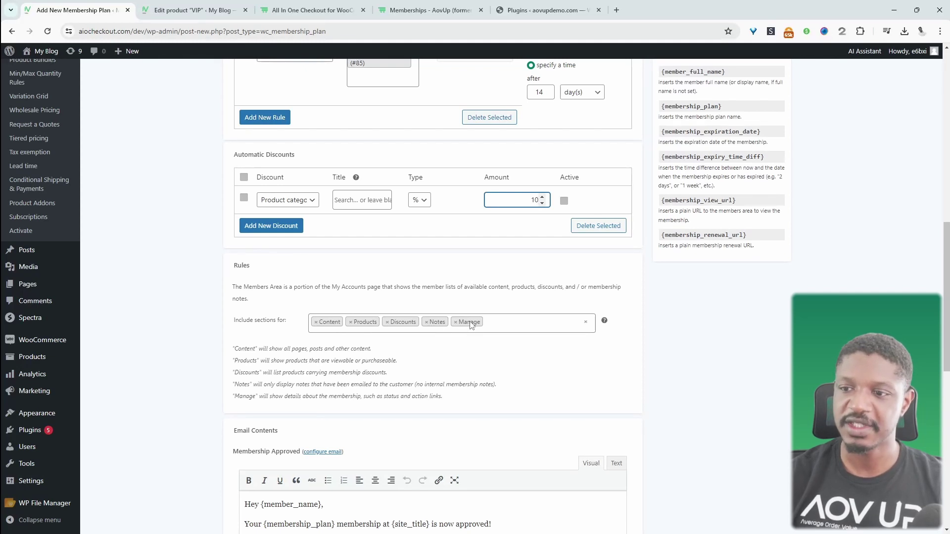
Scroll back up to review the VIP Plan's unlimited length and 10% category discount
scroll(468, 326, up, 6)
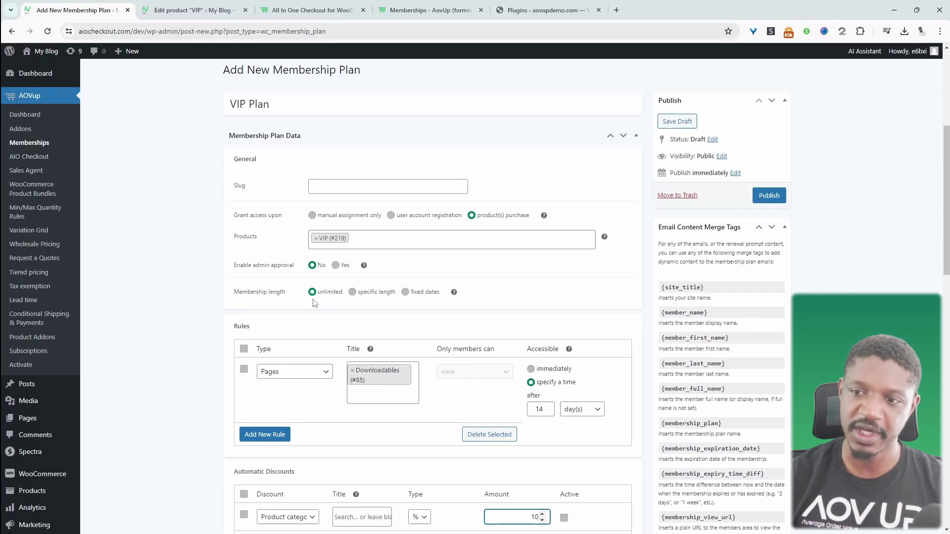
click(352, 292)
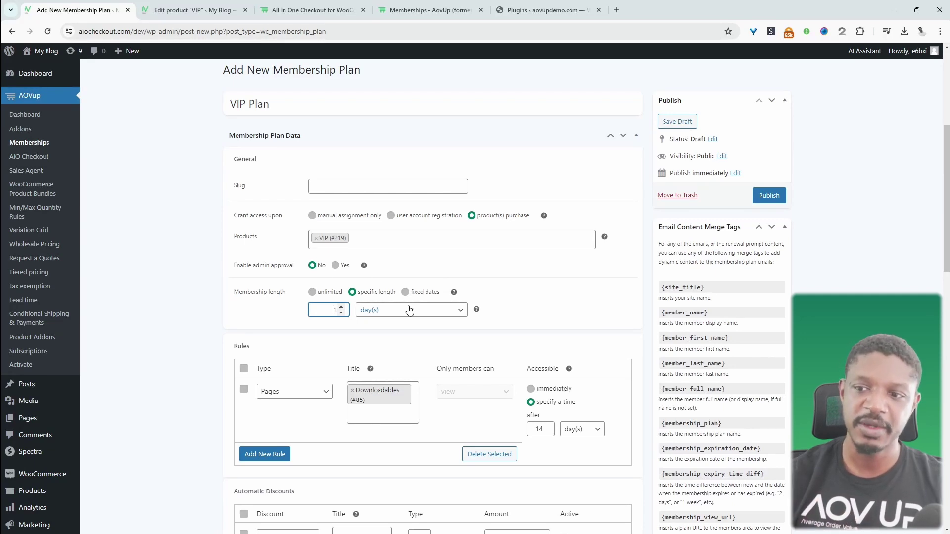
click(392, 313)
click(393, 352)
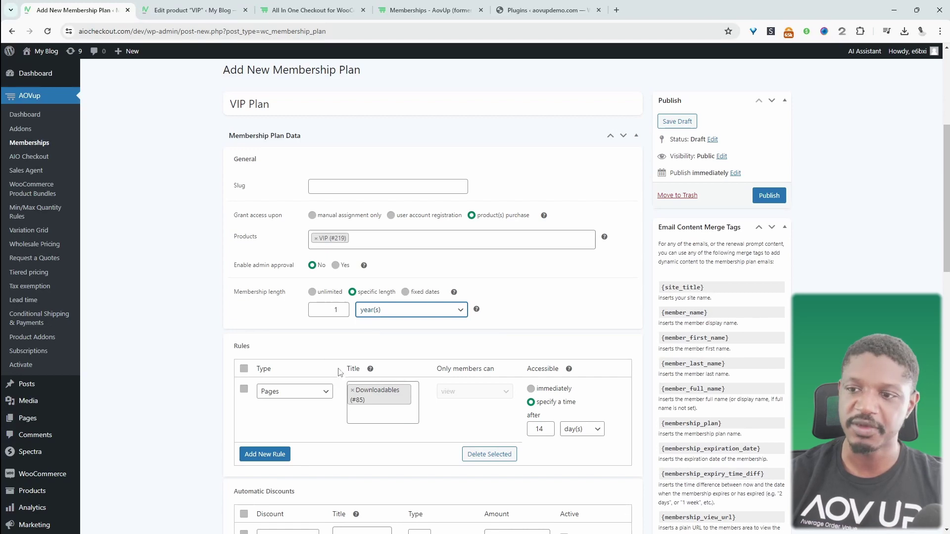
click(313, 293)
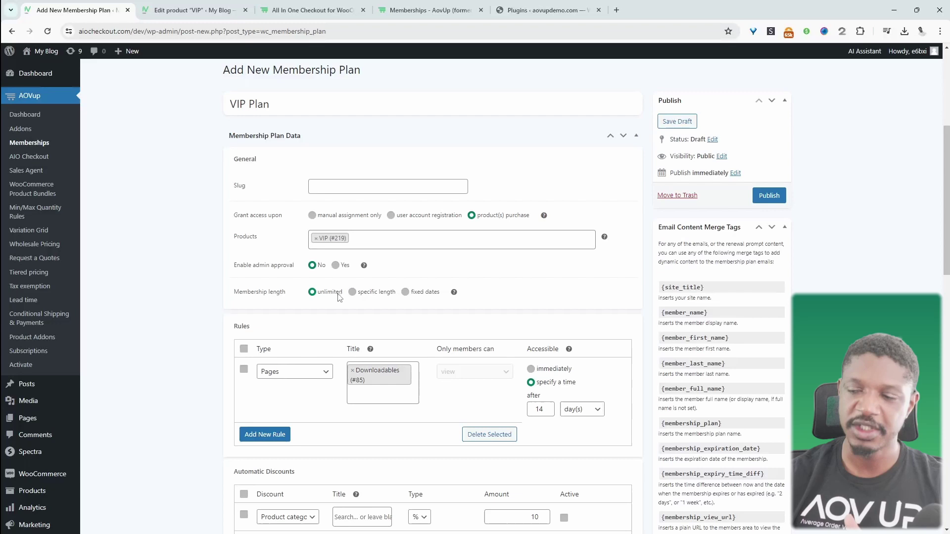
scroll(347, 297, down, 10)
scroll(488, 326, down, 5)
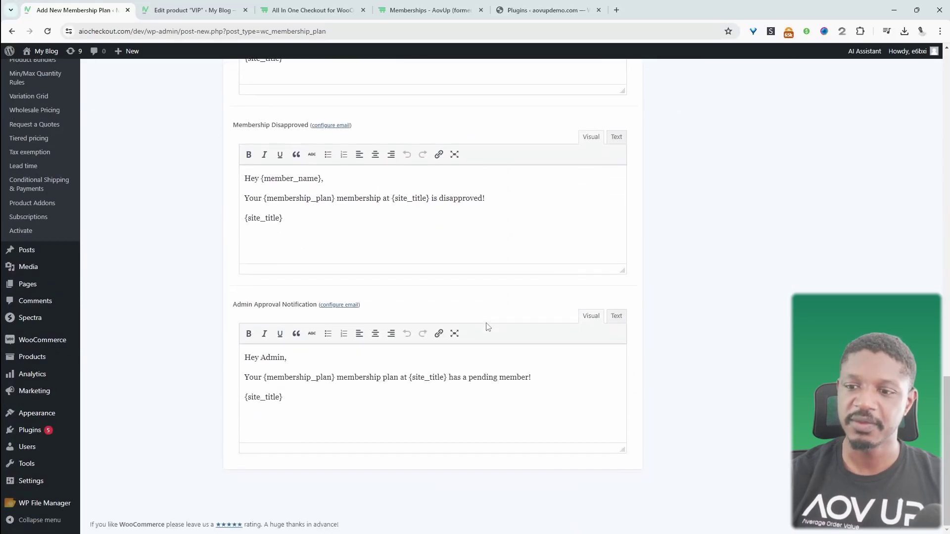
scroll(488, 325, up, 15)
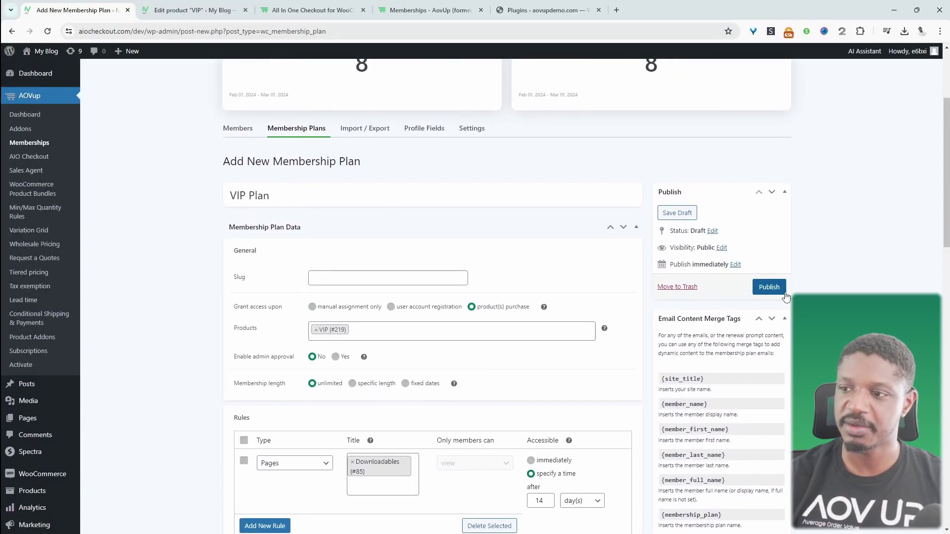
Publish the VIP Plan membership, then open Add New Post in a new browser tab
click(769, 279)
scroll(414, 329, up, 3)
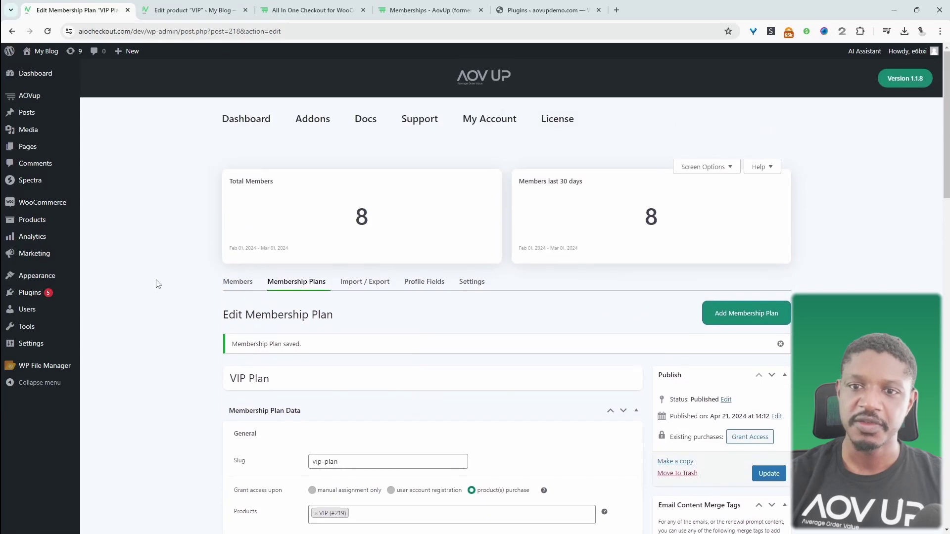
scroll(269, 386, down, 6)
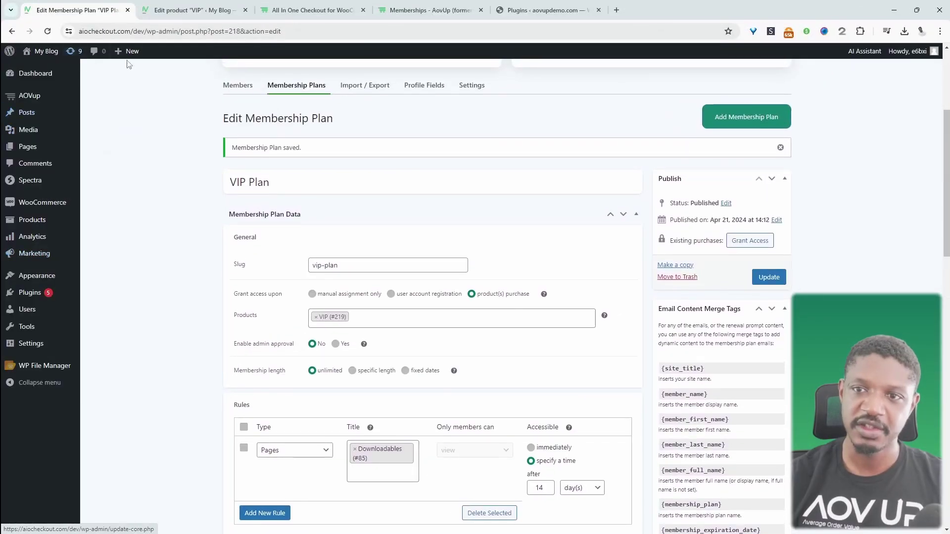
mouse_move(130, 52)
middle_click(134, 73)
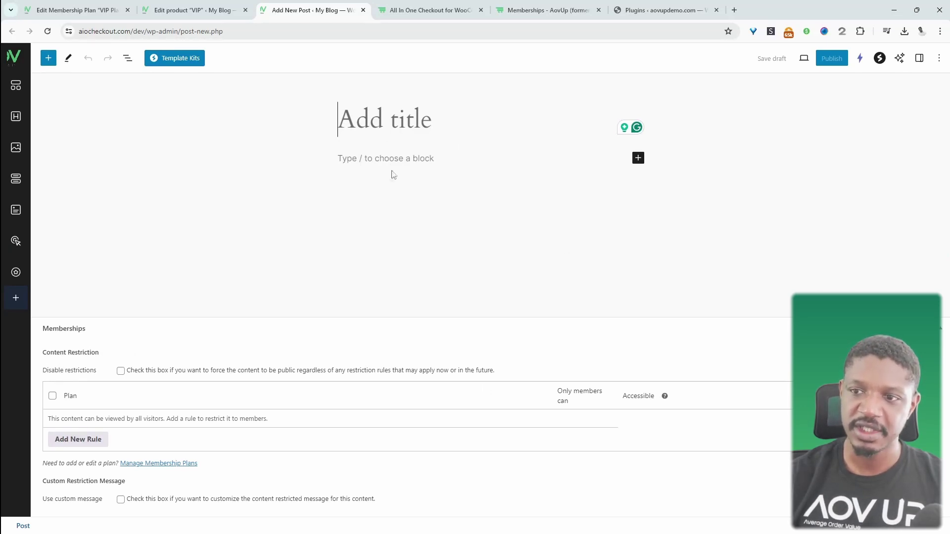
Add a post restriction rule granting VIP Plan (#218) members view access immediately
click(92, 440)
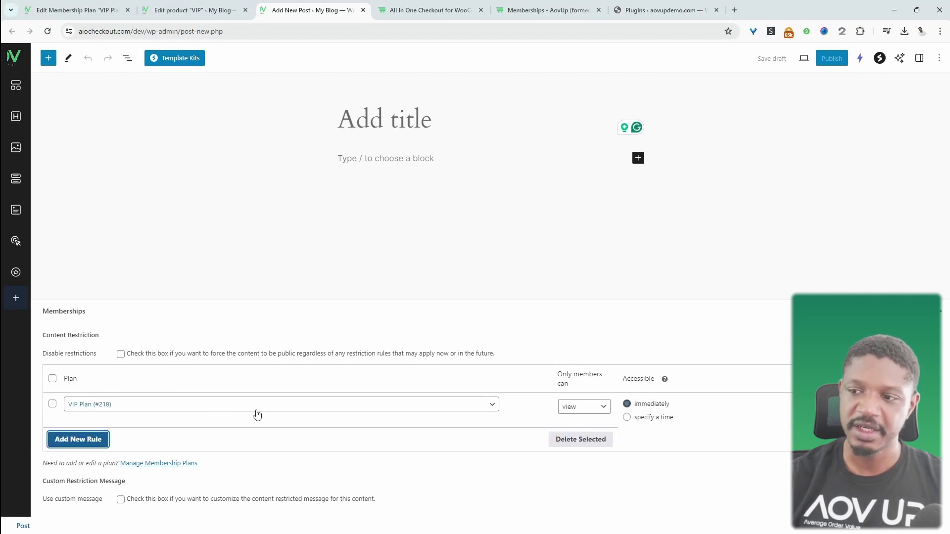
click(592, 413)
click(592, 412)
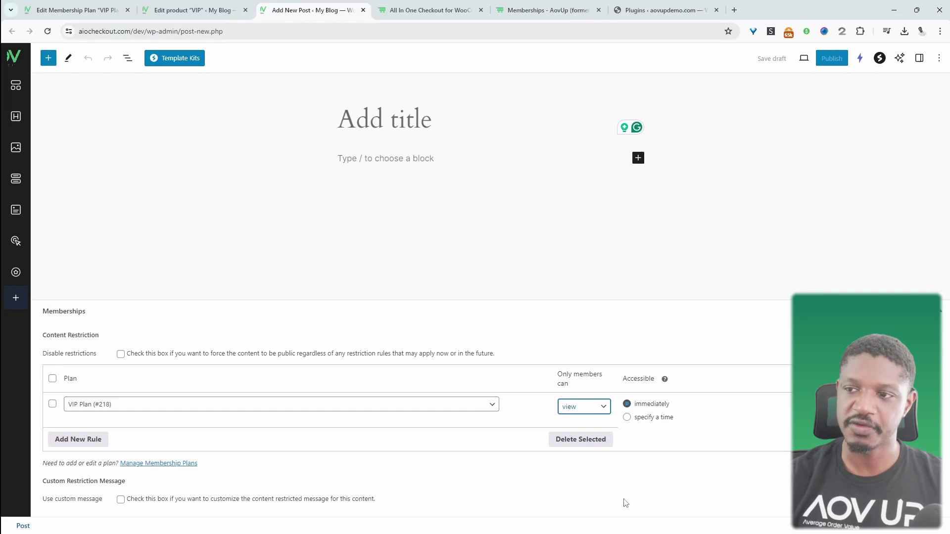
click(638, 158)
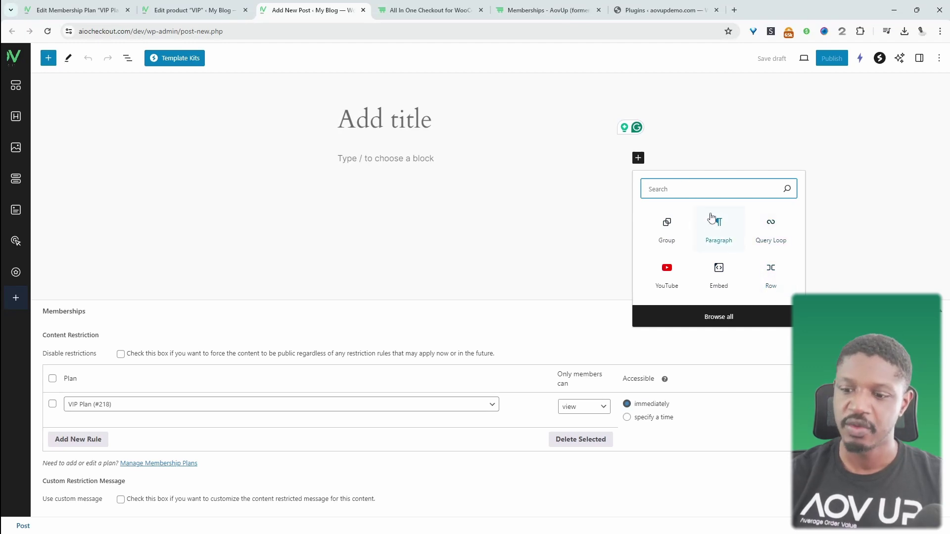
Insert a Member Content block (searched as 'mem') with a YouTube embed block inside it
text(mem)
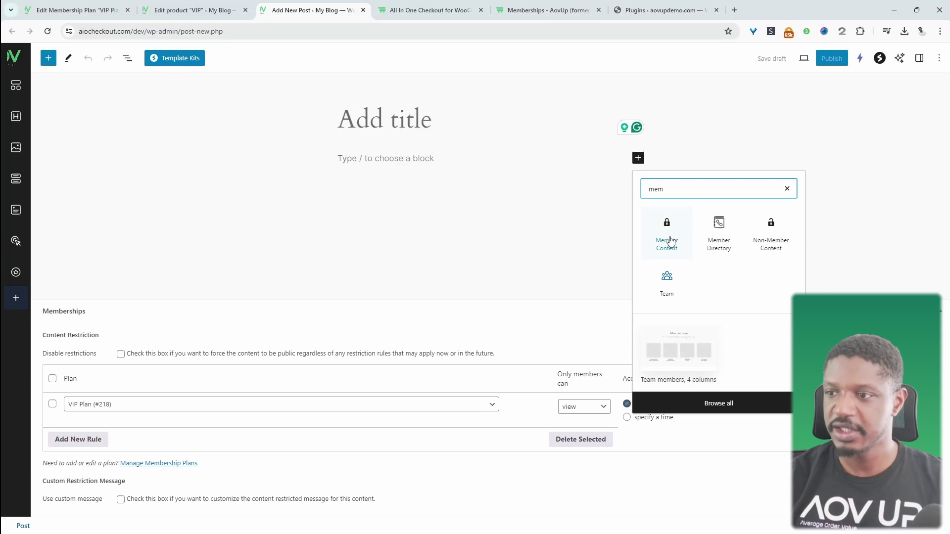
click(670, 229)
click(490, 189)
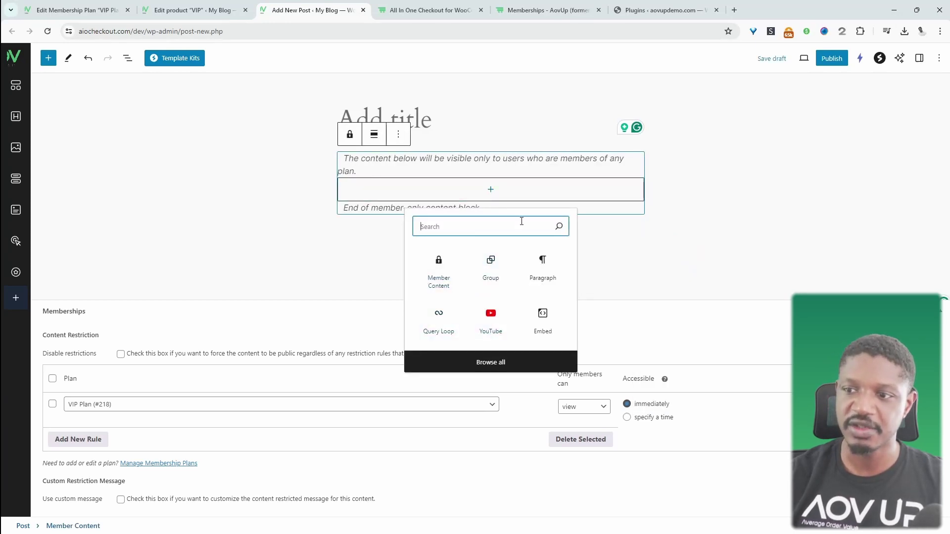
click(491, 317)
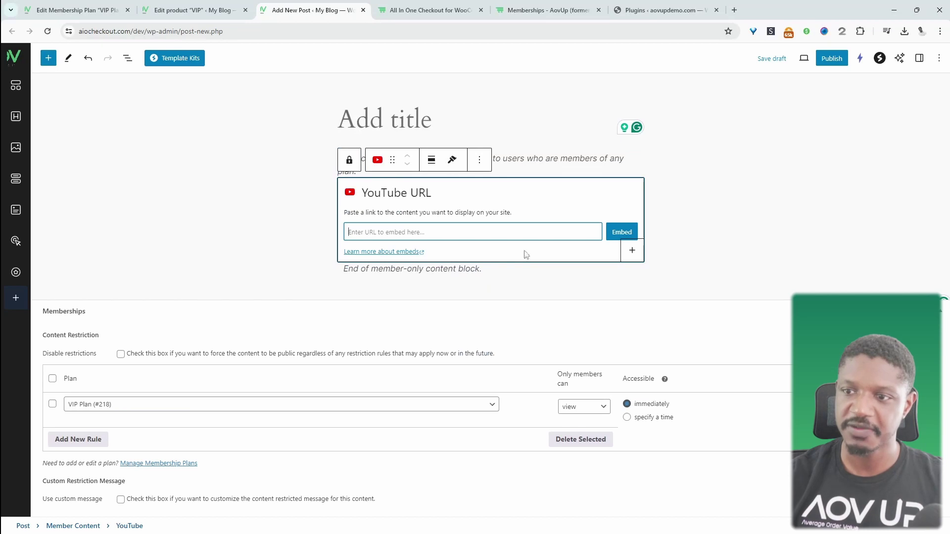
Embed the 'Shopify vs WooCommerce (Woo Express)' YouTube video by pasting its link
click(734, 10)
click(839, 10)
text(https://www.youtube.com/watch?v=VYKeNXY0dEA)
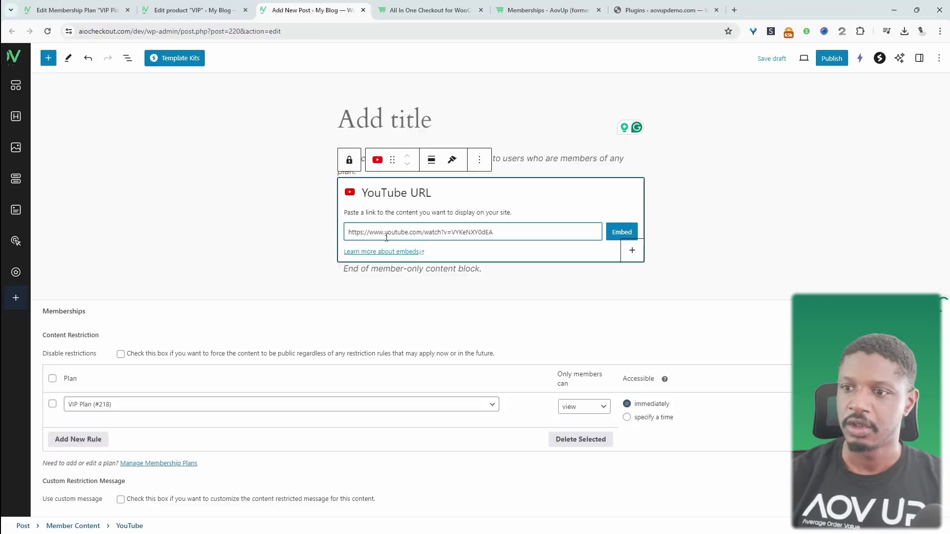
click(622, 232)
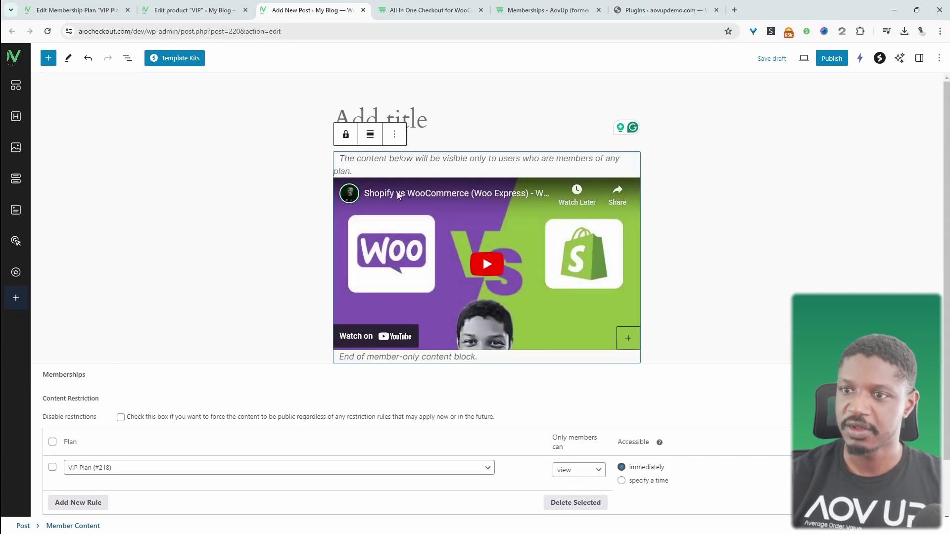
click(347, 137)
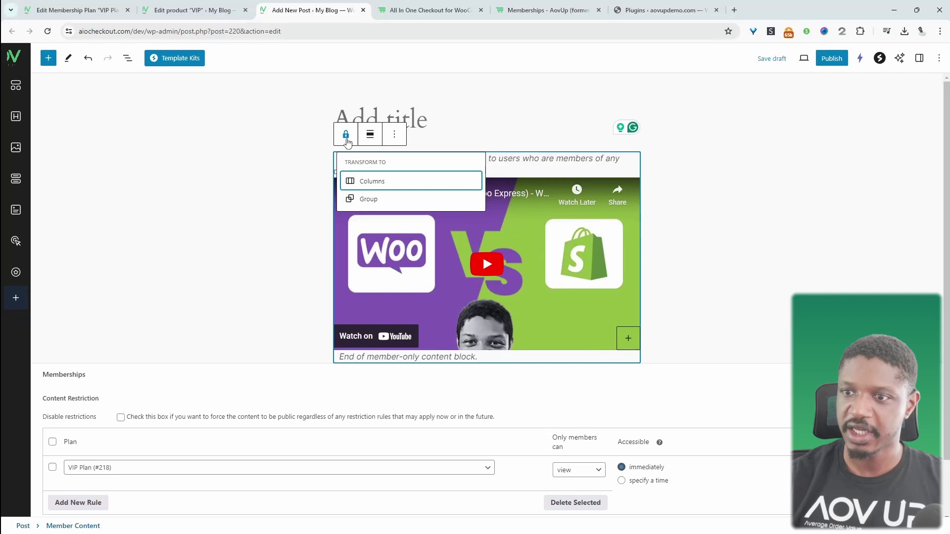
click(920, 58)
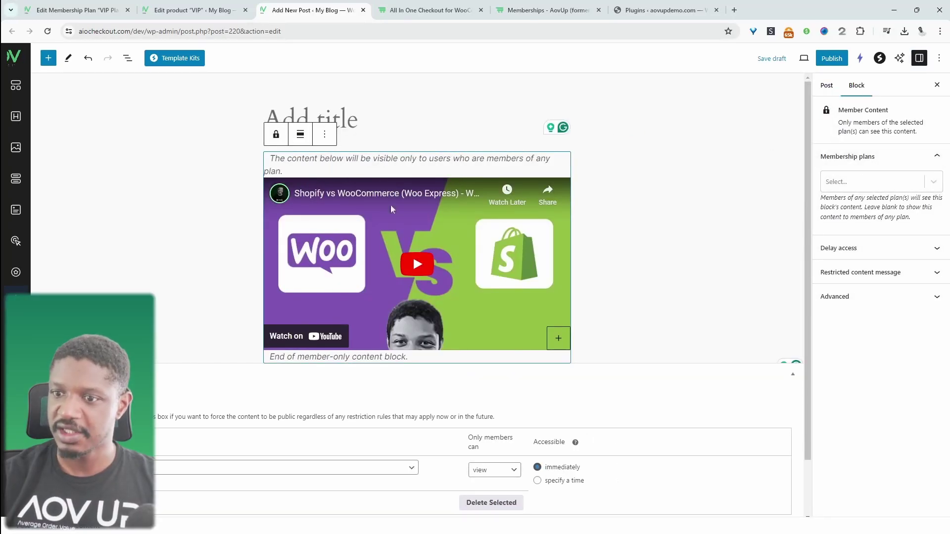
Limit the Member Content block to VIP Plan and expand the Delay access and Restricted content message options
click(869, 184)
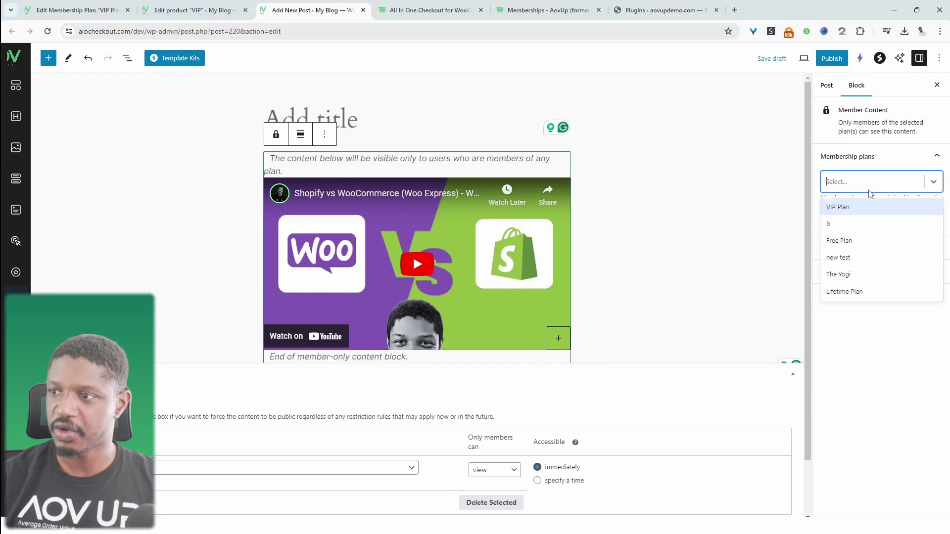
click(871, 222)
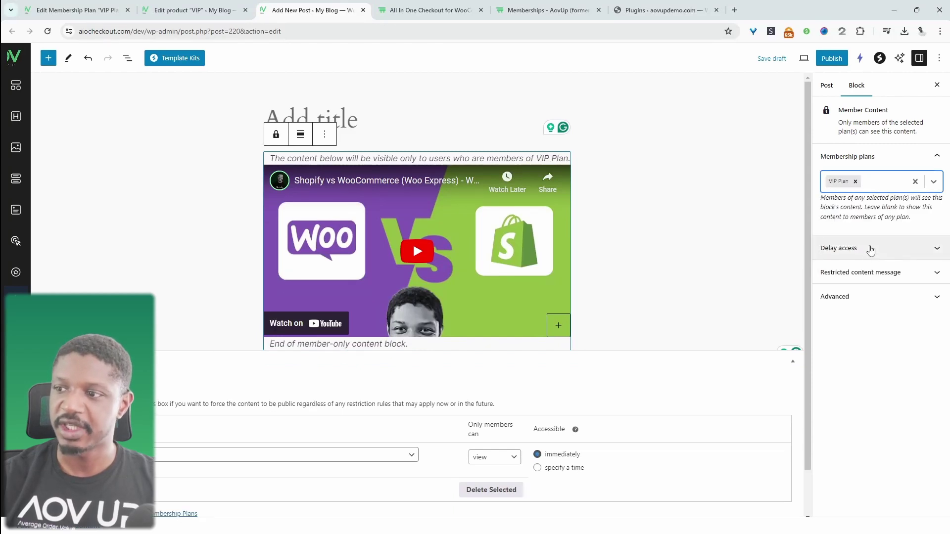
click(870, 249)
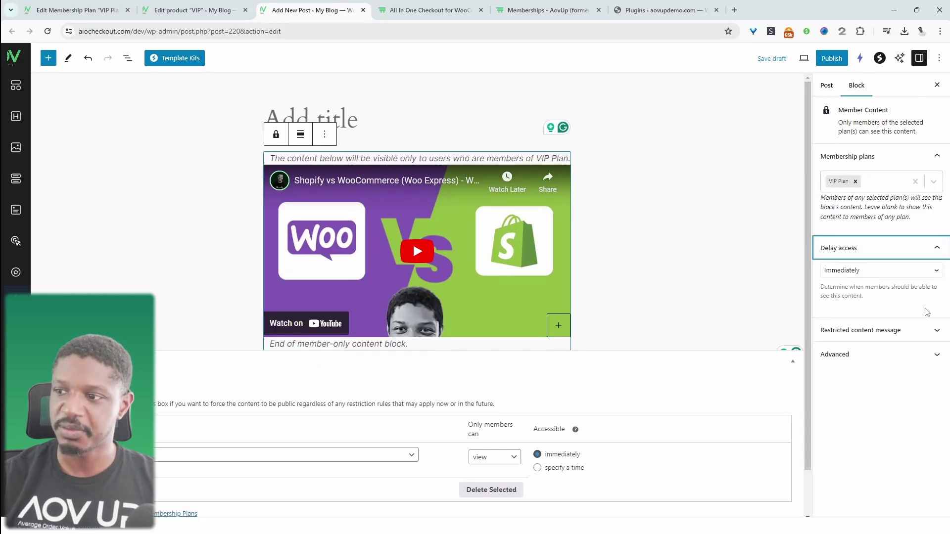
click(874, 336)
click(876, 355)
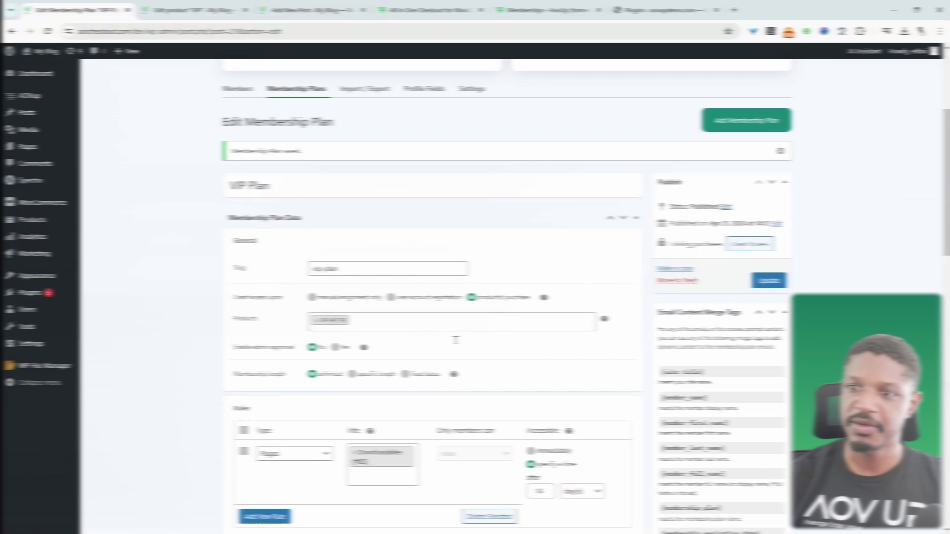
In Memberships General settings, set Content restriction mode to Hide completely
scroll(387, 253, up, 2)
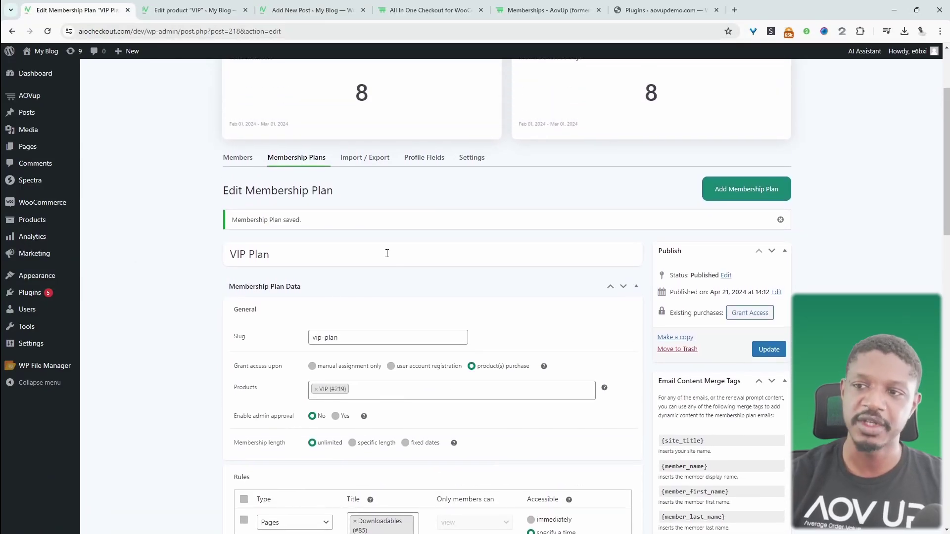
click(474, 161)
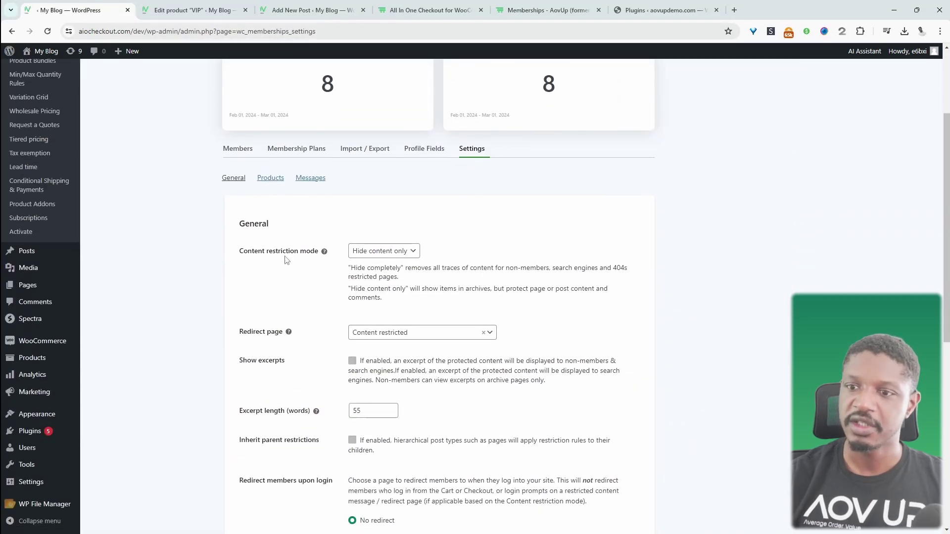
click(401, 252)
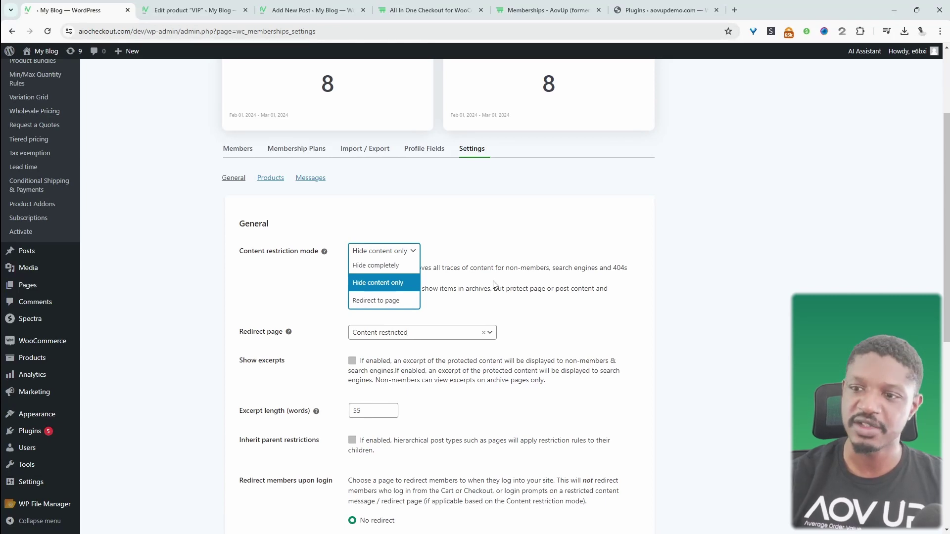
click(389, 266)
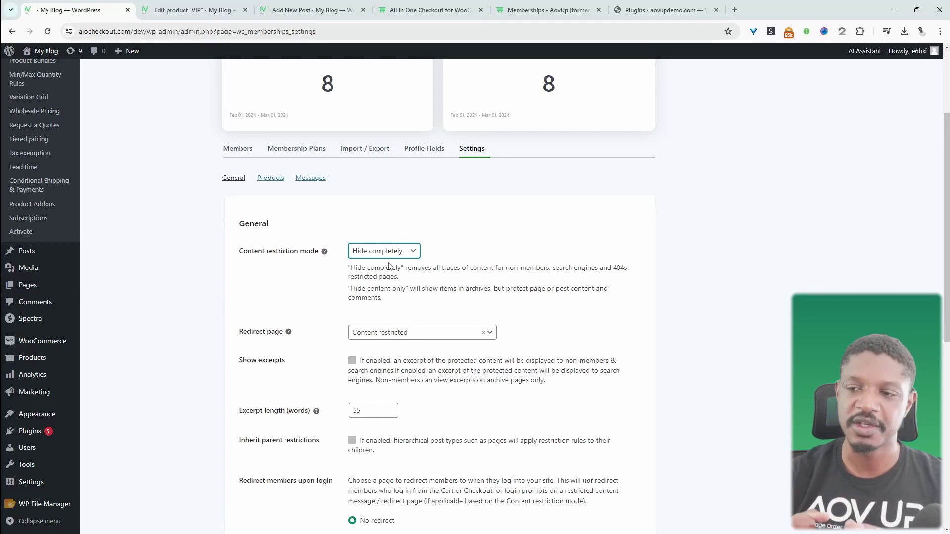
click(399, 249)
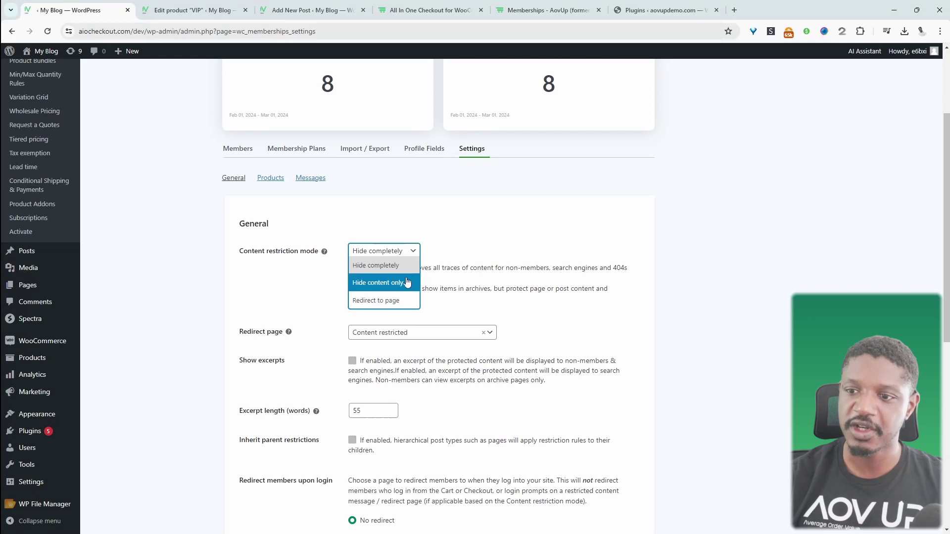
Keep Hide completely as the restriction mode and review the General settings
click(688, 291)
scroll(679, 345, down, 5)
scroll(317, 377, up, 8)
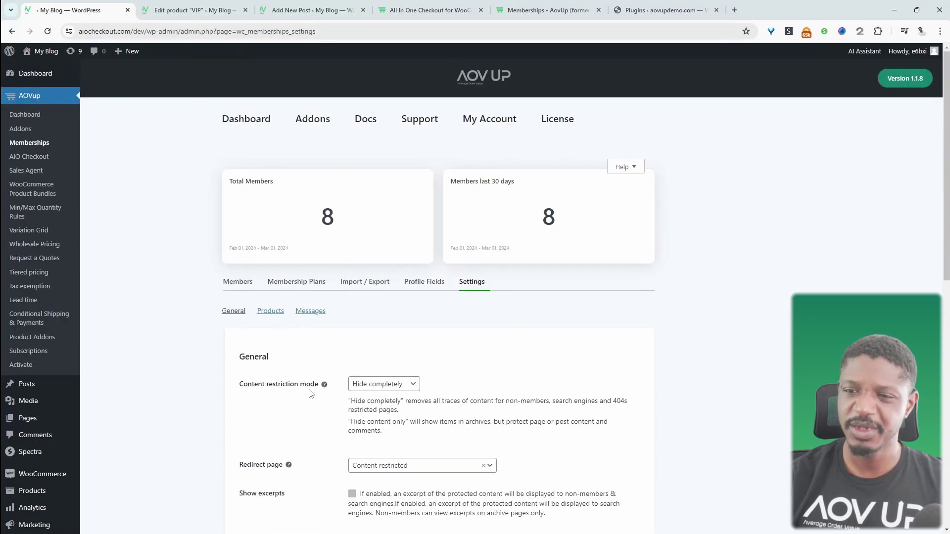
scroll(303, 462, down, 10)
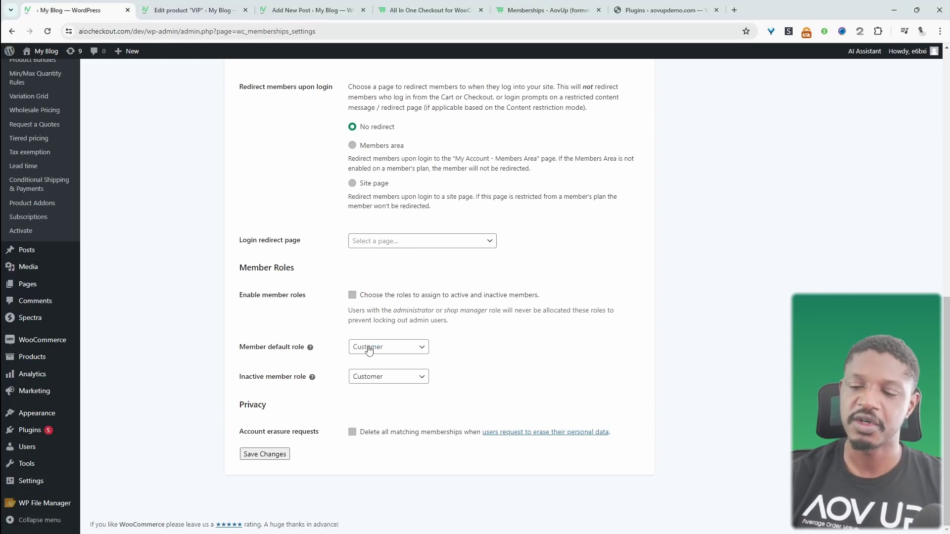
scroll(369, 349, up, 1)
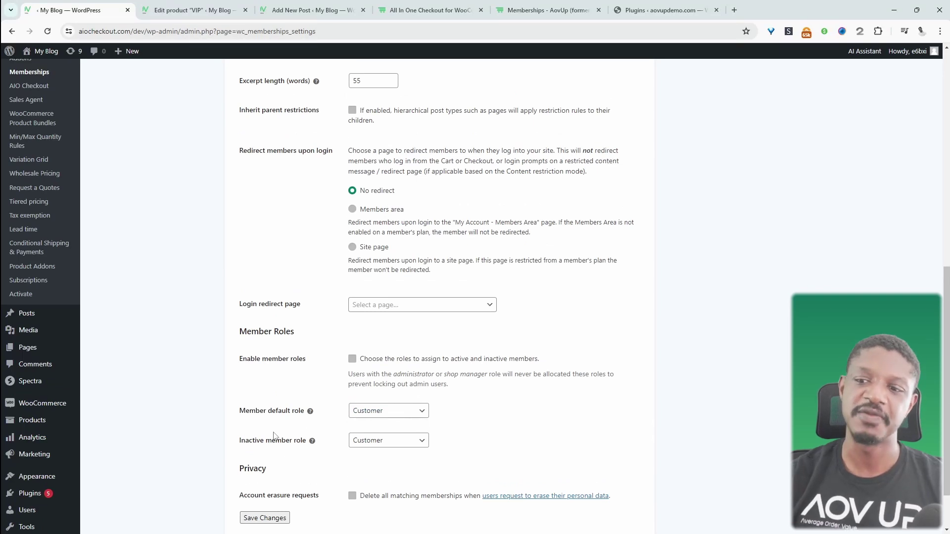
scroll(304, 355, up, 5)
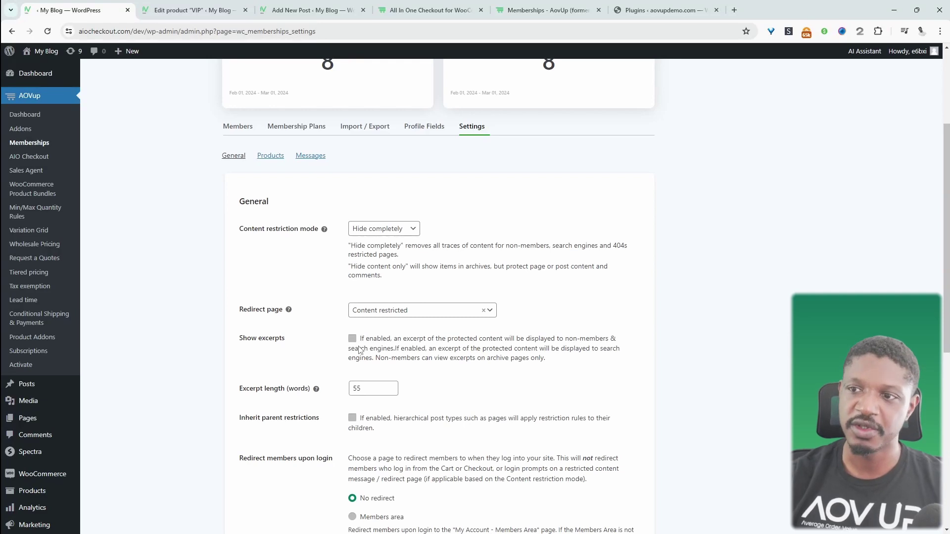
Open the Messages settings and highlight the purchase-required blog post restriction message
click(310, 155)
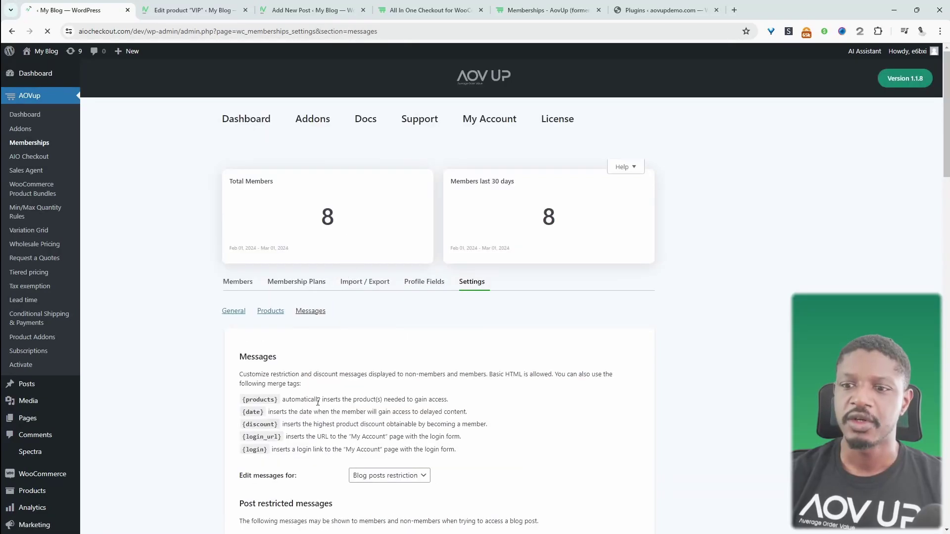
scroll(327, 377, down, 2)
scroll(327, 377, down, 2)
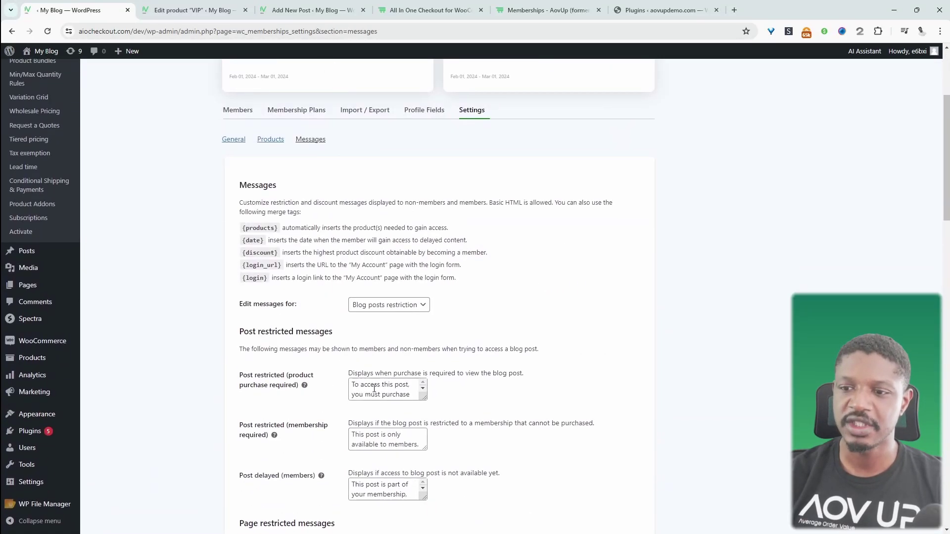
drag(352, 384, 453, 401)
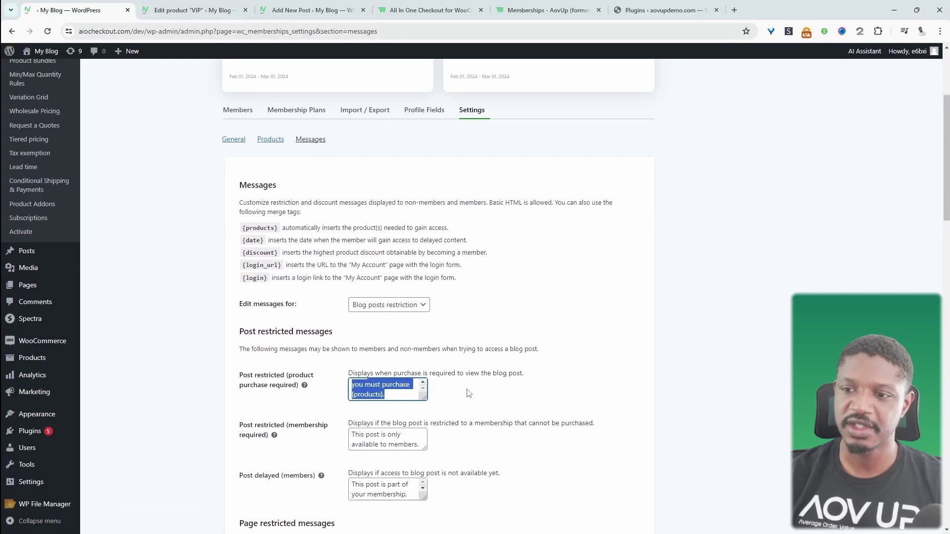
scroll(483, 386, up, 4)
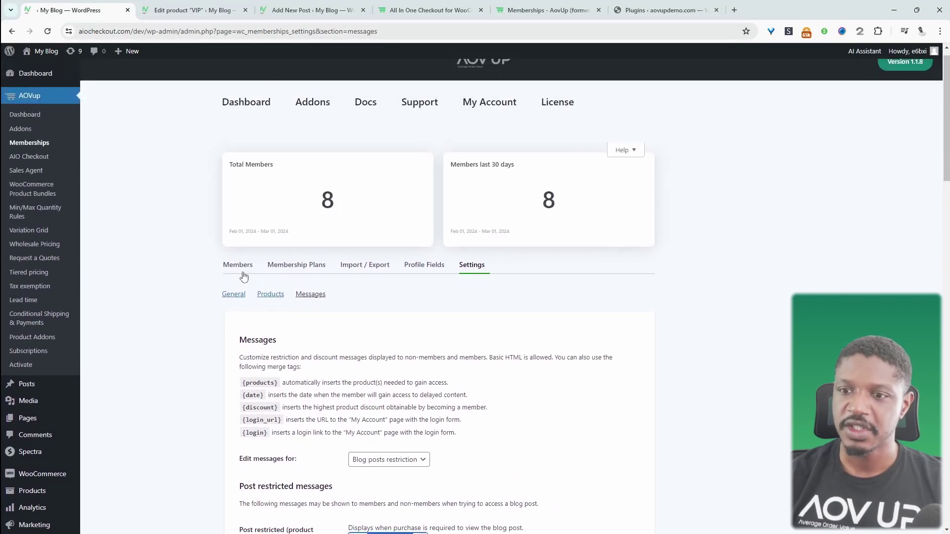
Browse the Members list of eight active members and their plans
click(238, 266)
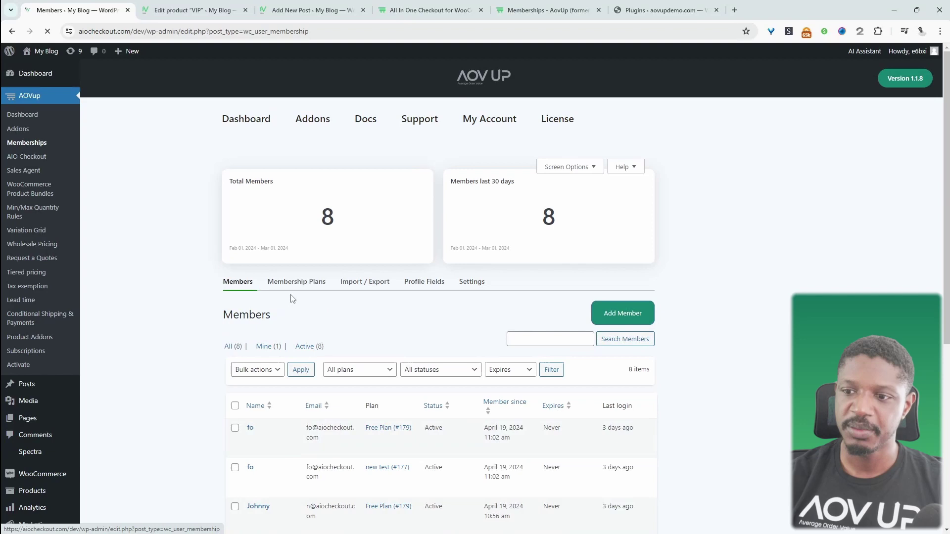
scroll(439, 351, down, 4)
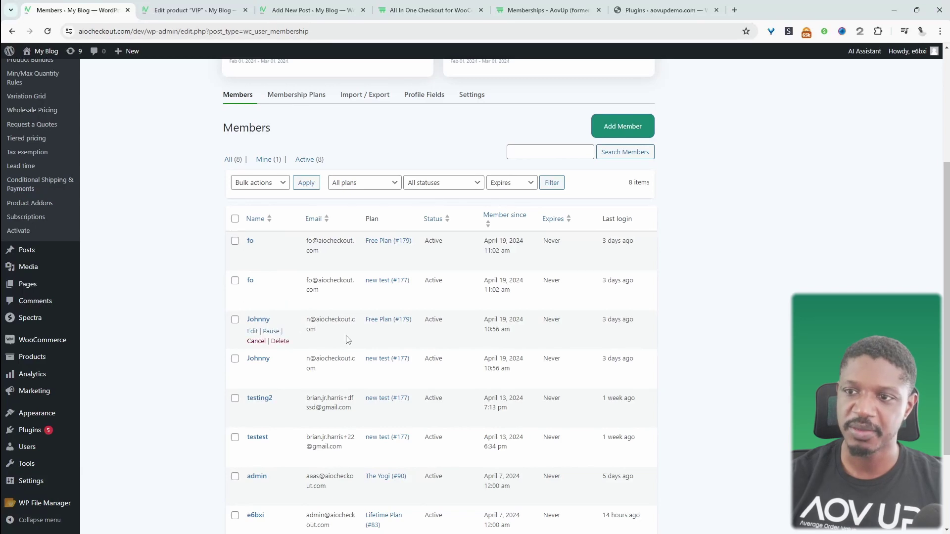
scroll(401, 345, up, 3)
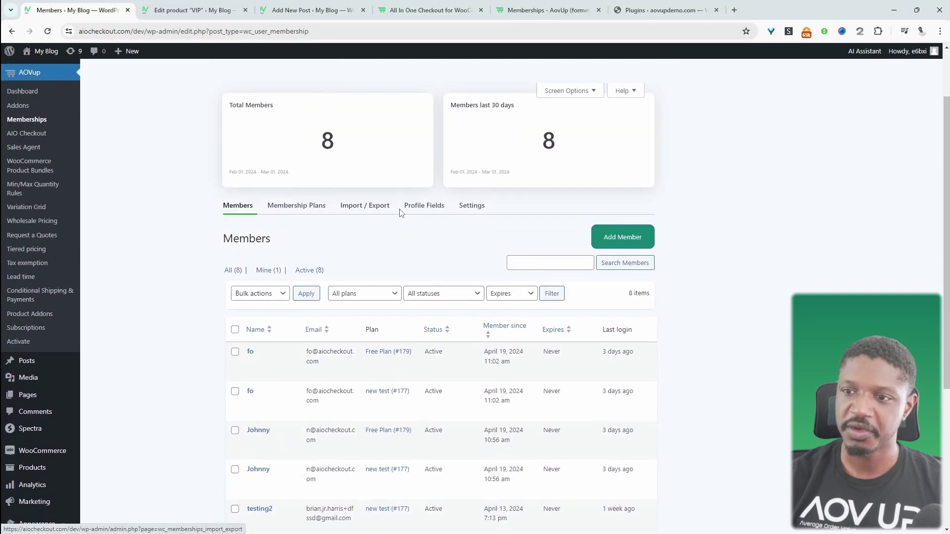
Glance at the empty Profile Fields page and select the admin address in the address bar
click(429, 209)
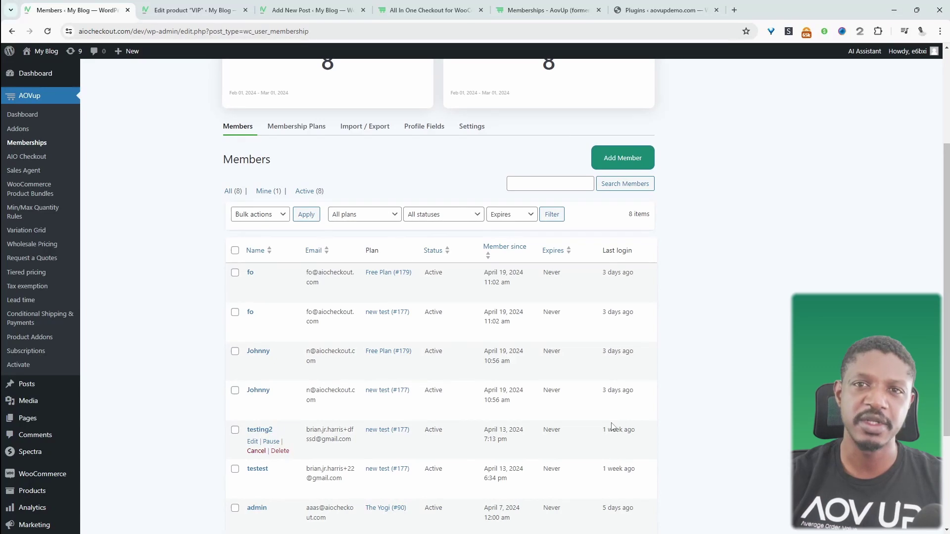
scroll(613, 427, down, 3)
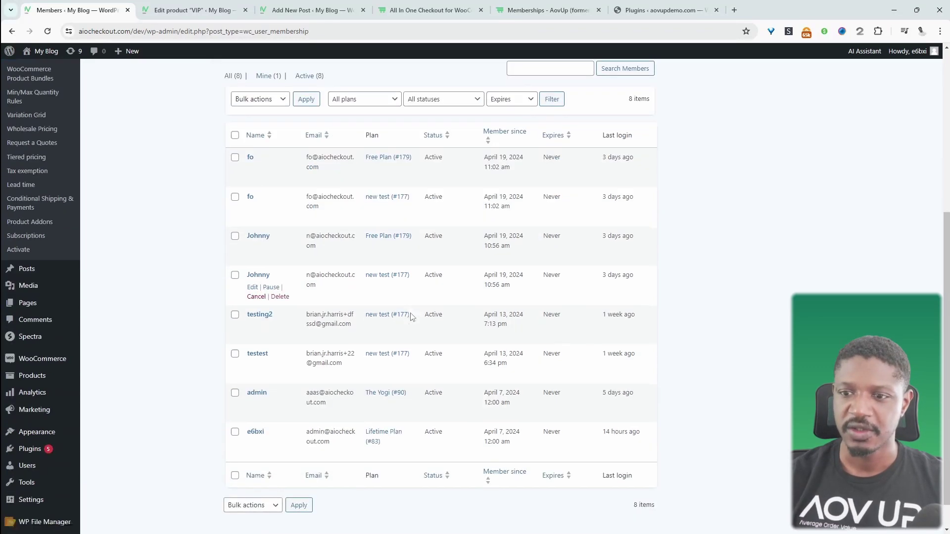
drag(132, 23, 697, 139)
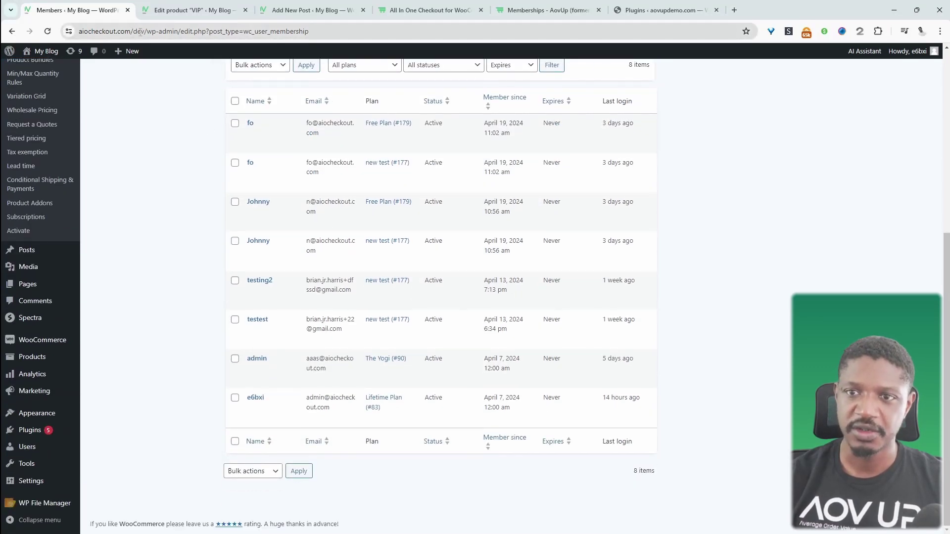
Go to the site's My account page and view the member's Lifetime Plan content
key(BackSpace)
click(297, 151)
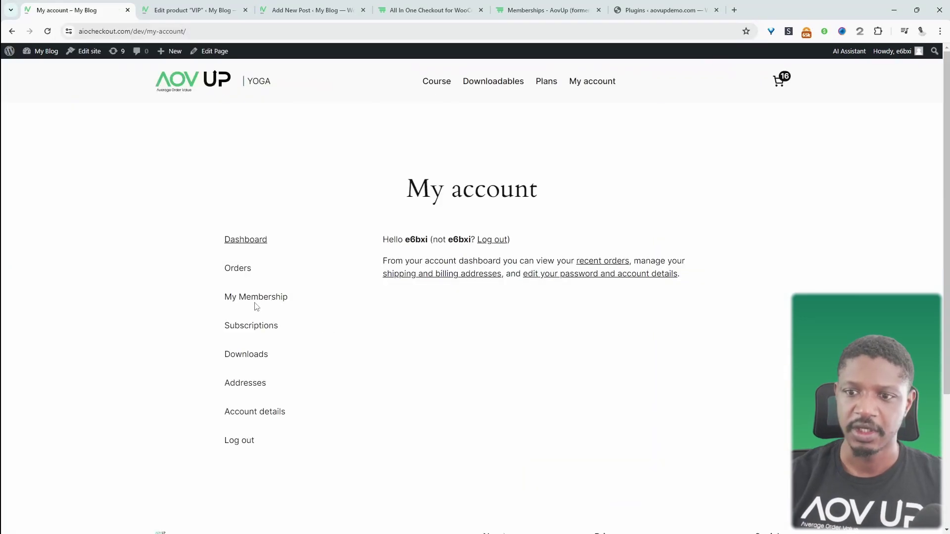
click(262, 301)
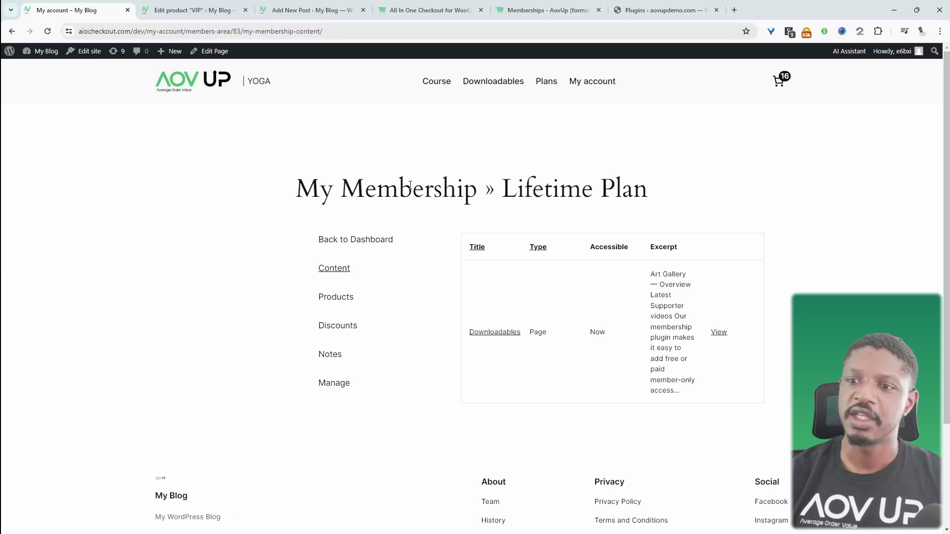
drag(503, 188, 787, 220)
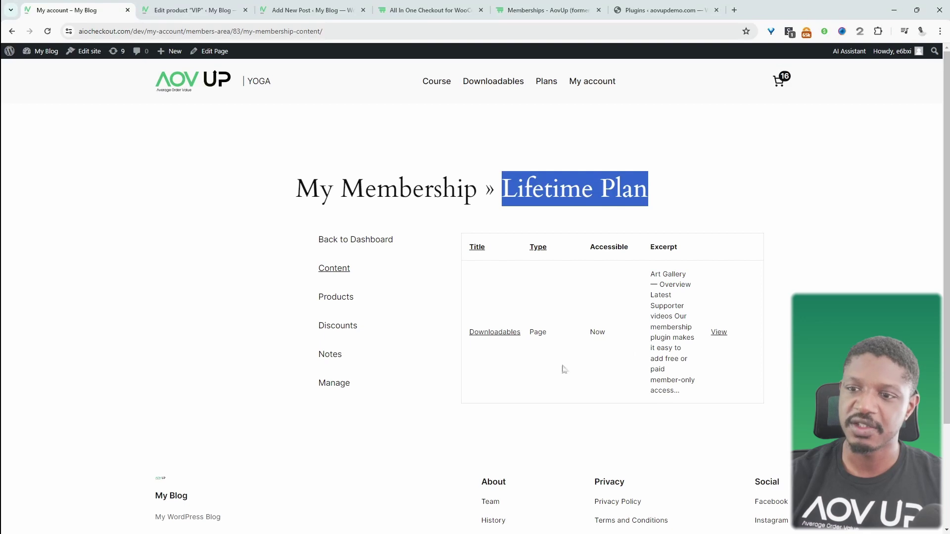
click(357, 307)
Step through Products, Discounts, Notes and Manage, showing Active since April 7, 2024 with no expiry
click(331, 302)
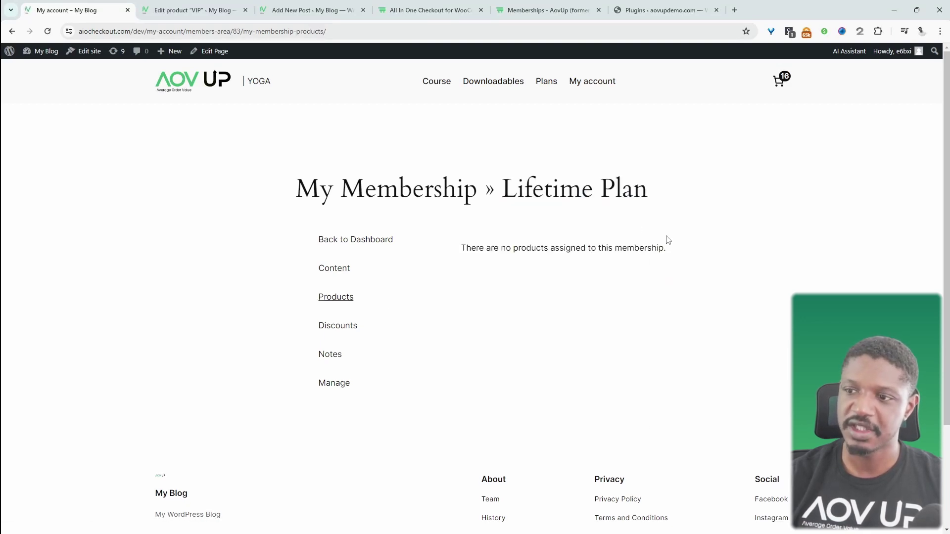
drag(626, 252, 551, 250)
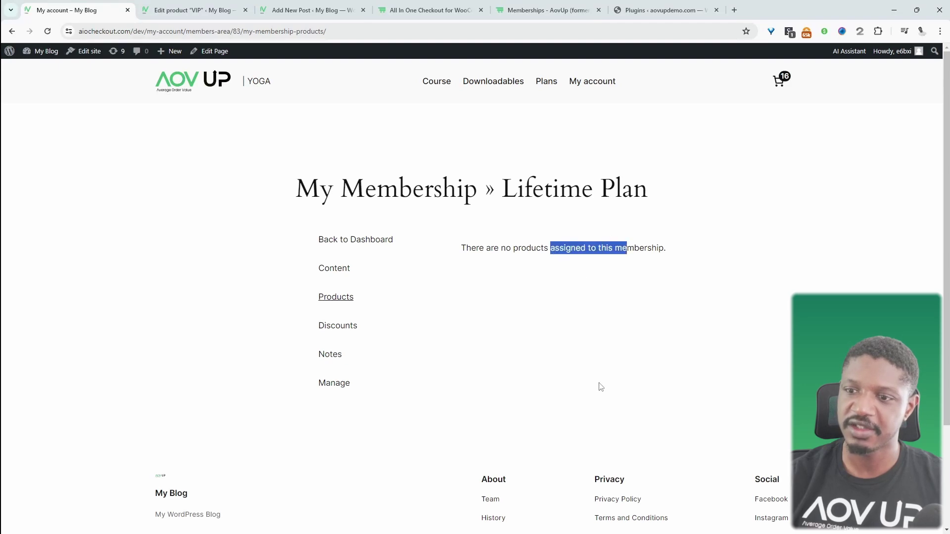
click(342, 327)
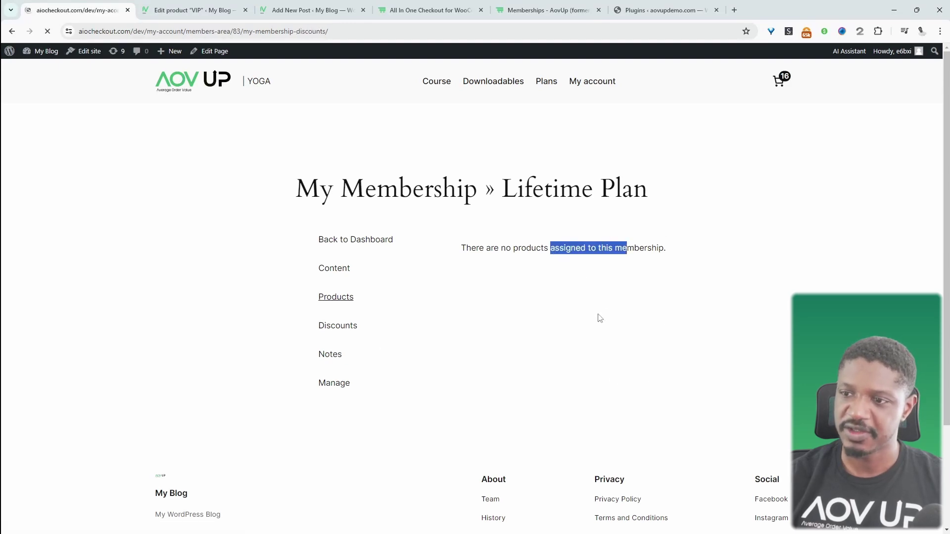
click(330, 357)
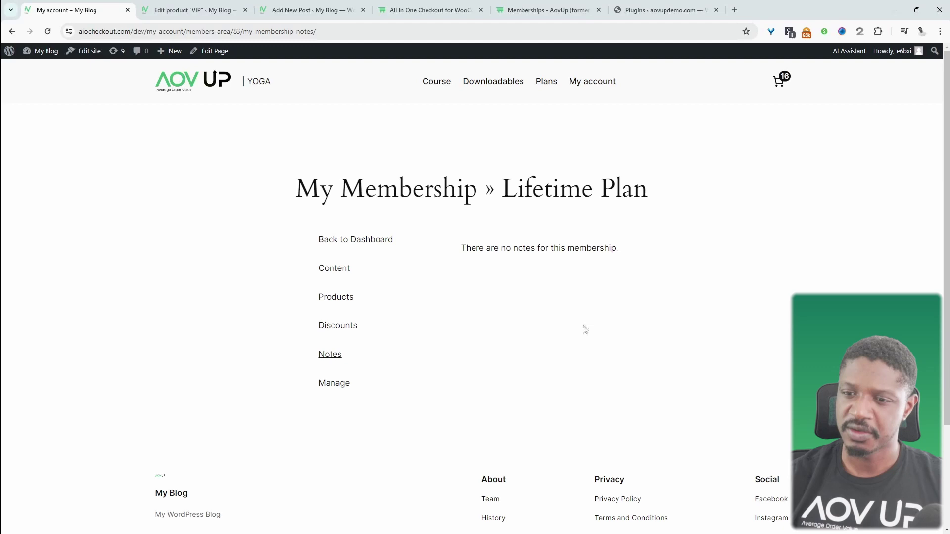
click(329, 389)
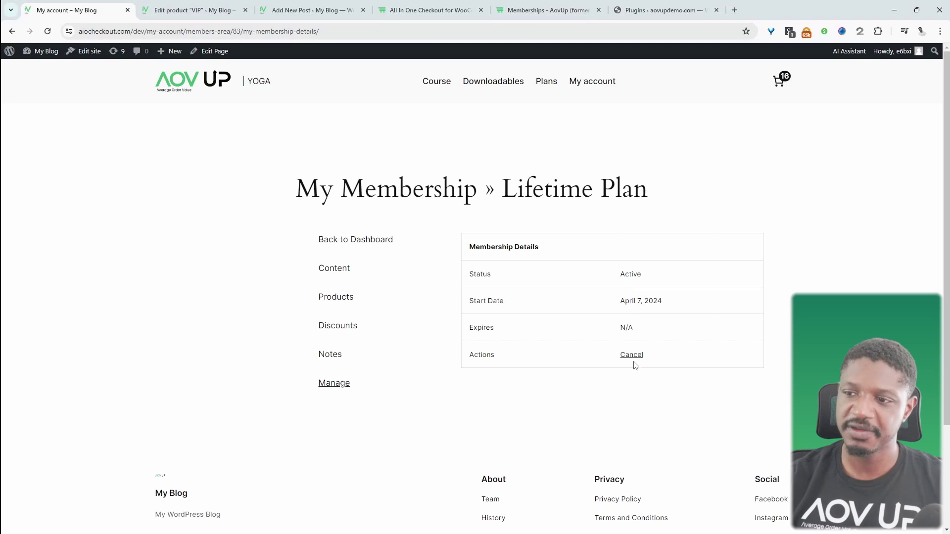
drag(628, 329, 612, 338)
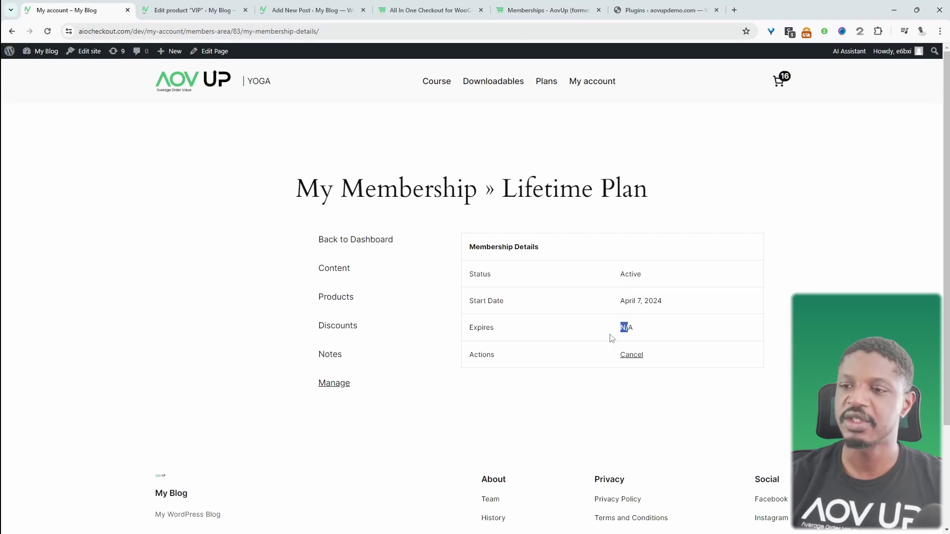